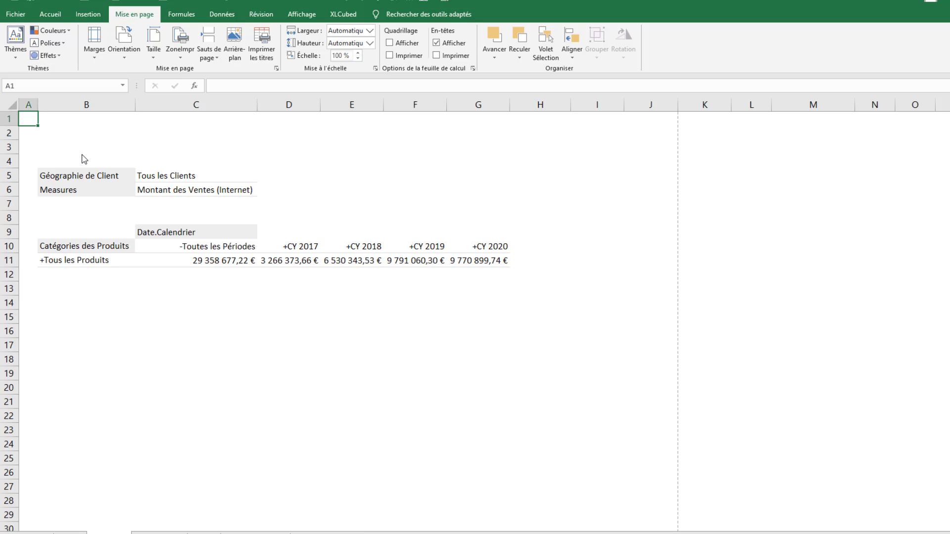
Base the grid's Catégories des Produits hierarchy on cell C4 with its Descendants
{"action": "double_click", "coordinate": [124, 251]}
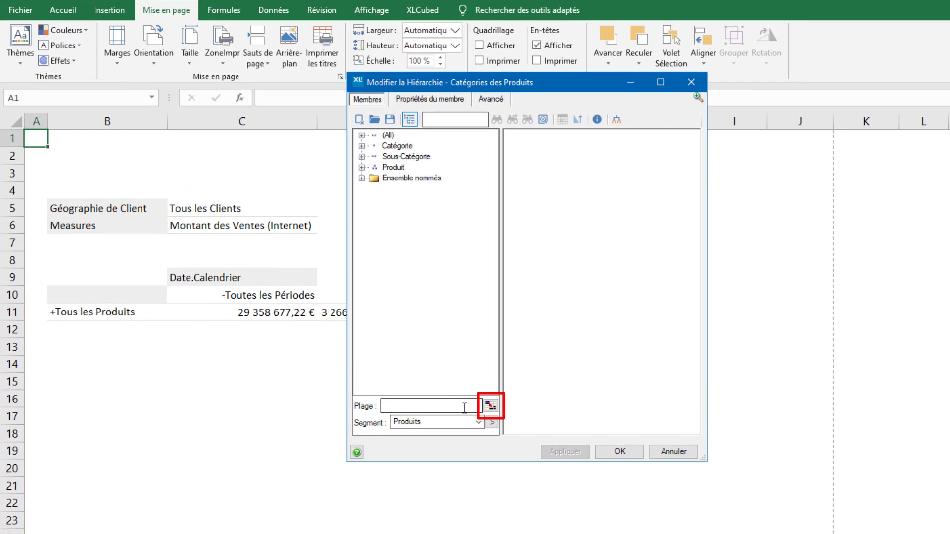
{"action": "left_click", "coordinate": [493, 407]}
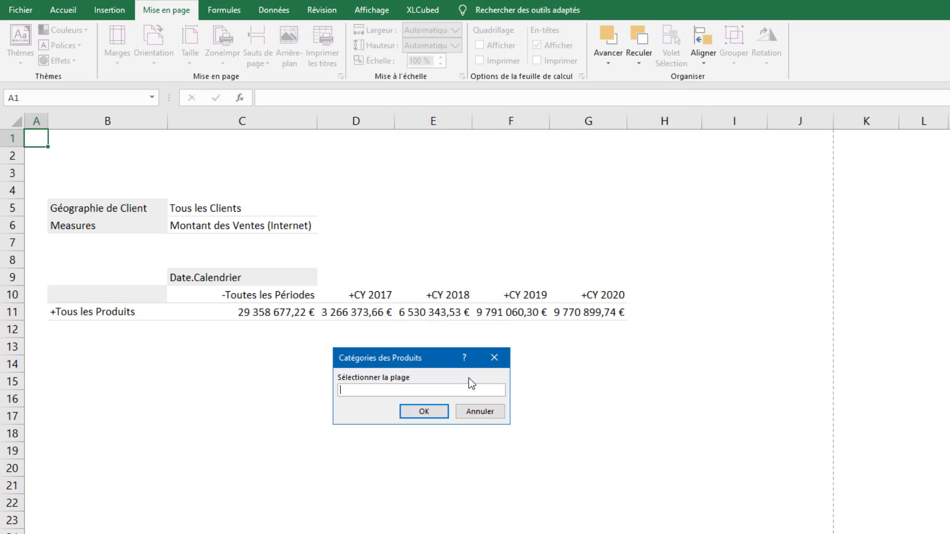
{"action": "left_click", "coordinate": [222, 189]}
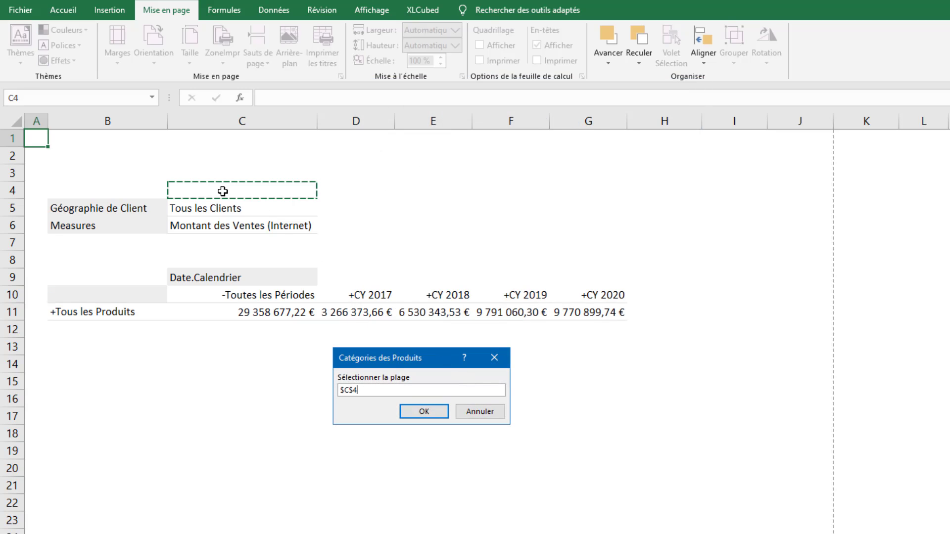
{"action": "left_click", "coordinate": [418, 411]}
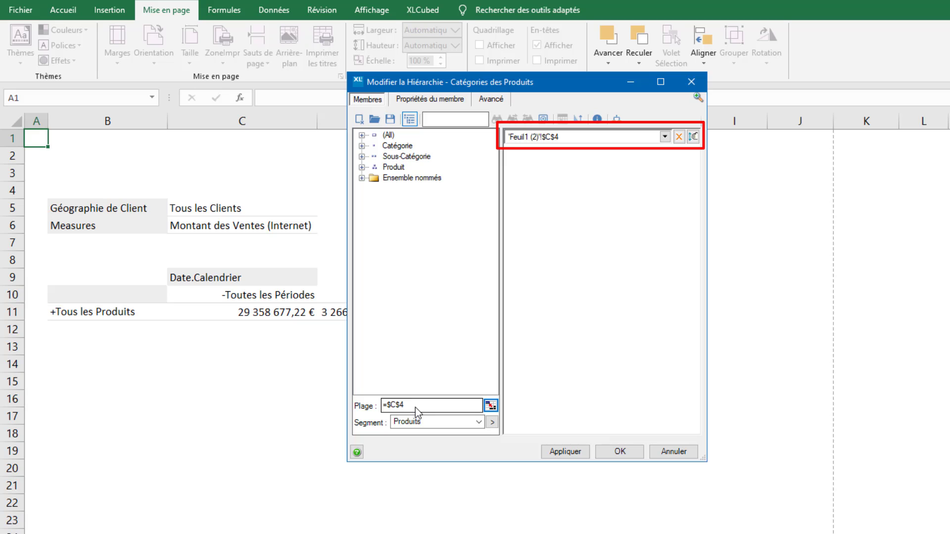
{"action": "left_click", "coordinate": [664, 137]}
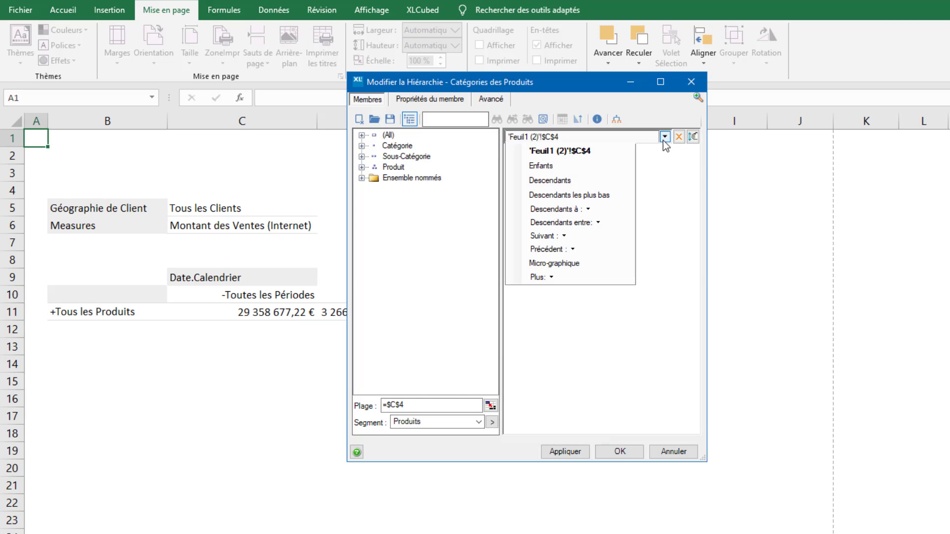
{"action": "left_click", "coordinate": [589, 180]}
{"action": "left_click", "coordinate": [629, 454]}
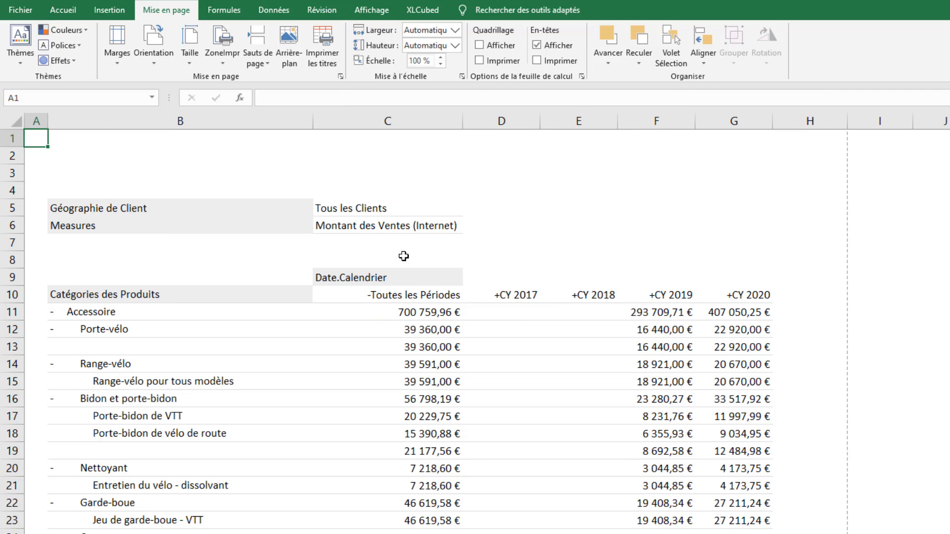
Filter the product grid by entering Vélo in cell C4
{"action": "left_click", "coordinate": [351, 186]}
{"action": "type", "text": "Vélo"}
{"action": "key", "text": "Return"}
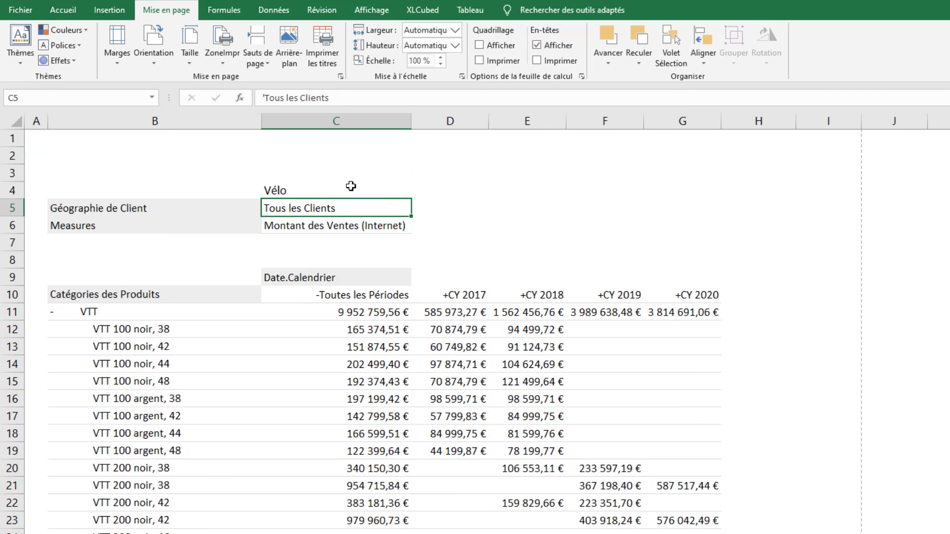
Change the product filter in cell C4 to Accessoire and clear the cell again
{"action": "left_click", "coordinate": [351, 186]}
{"action": "type", "text": "Accessoire"}
{"action": "key", "text": "Return"}
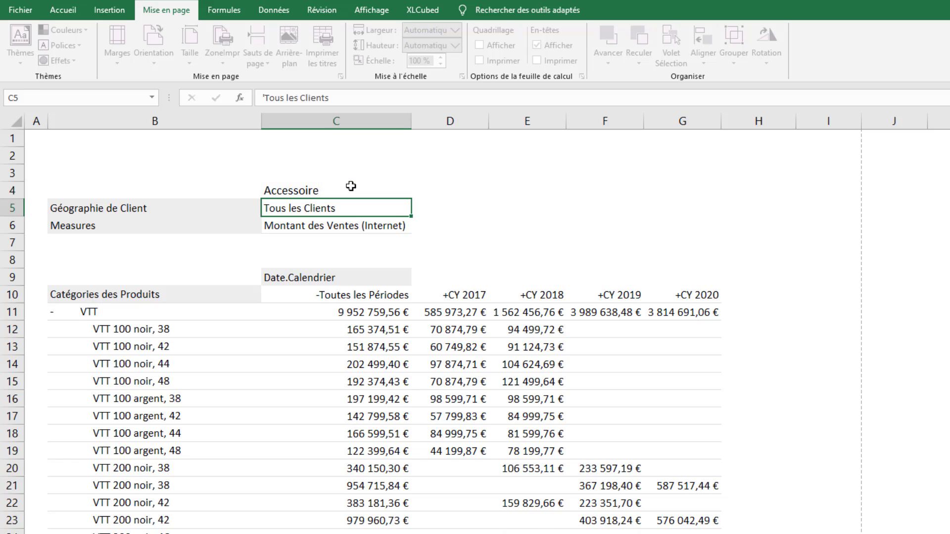
{"action": "left_click", "coordinate": [350, 186]}
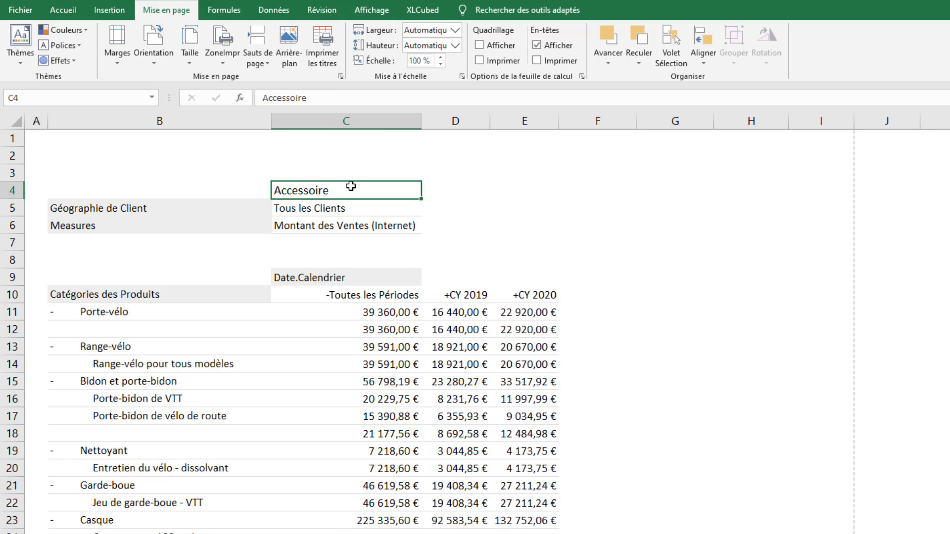
{"action": "key", "text": "Delete"}
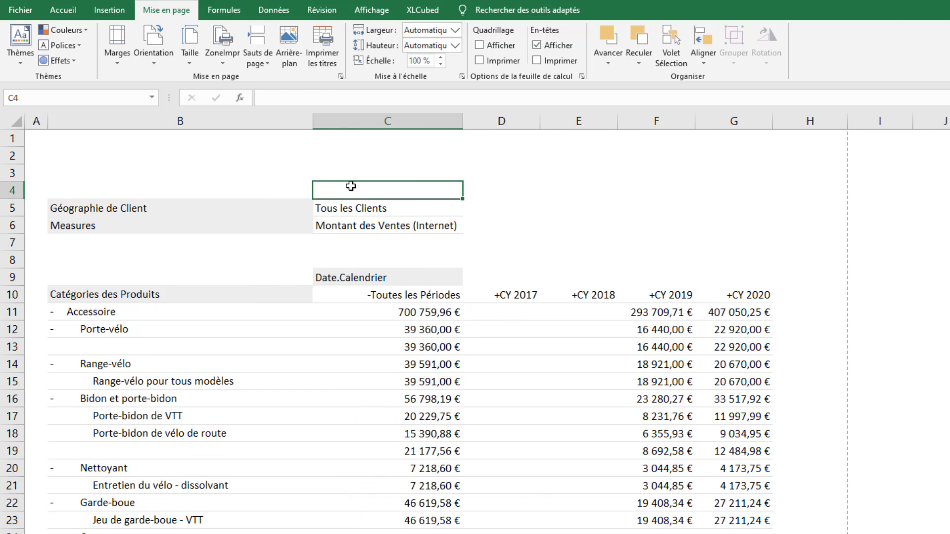
Replace the selected members of the Catégories des Produits hierarchy with the whole Produit level
{"action": "double_click", "coordinate": [284, 297]}
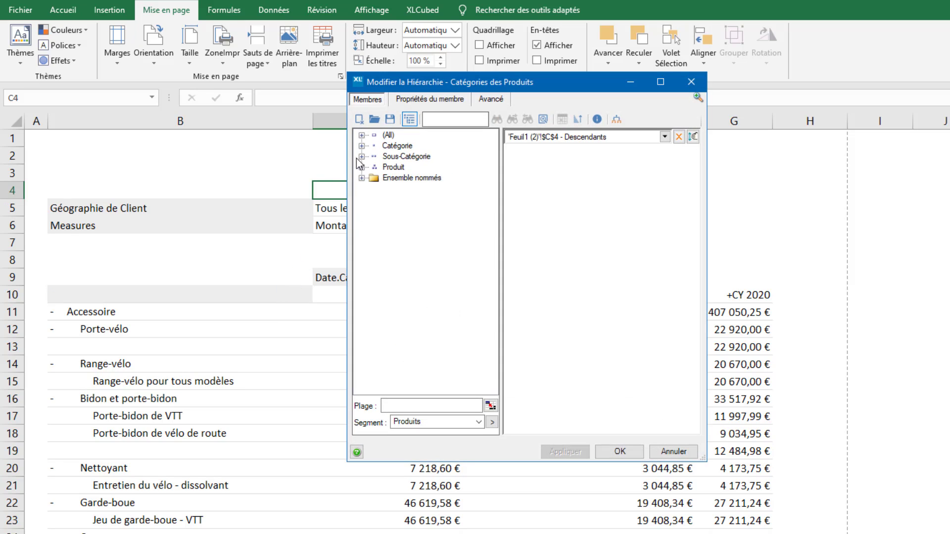
{"action": "left_click", "coordinate": [360, 119]}
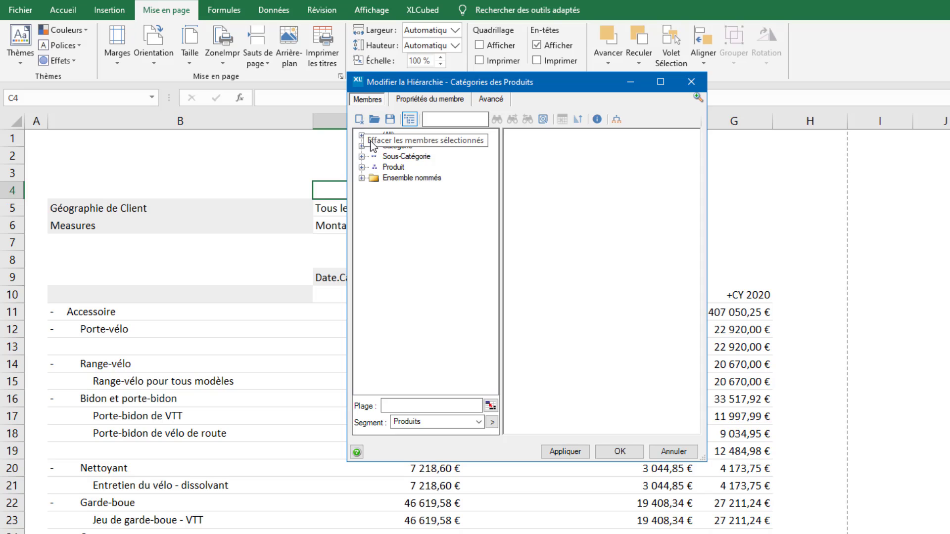
{"action": "left_click_drag", "start_coordinate": [393, 167], "coordinate": [562, 170]}
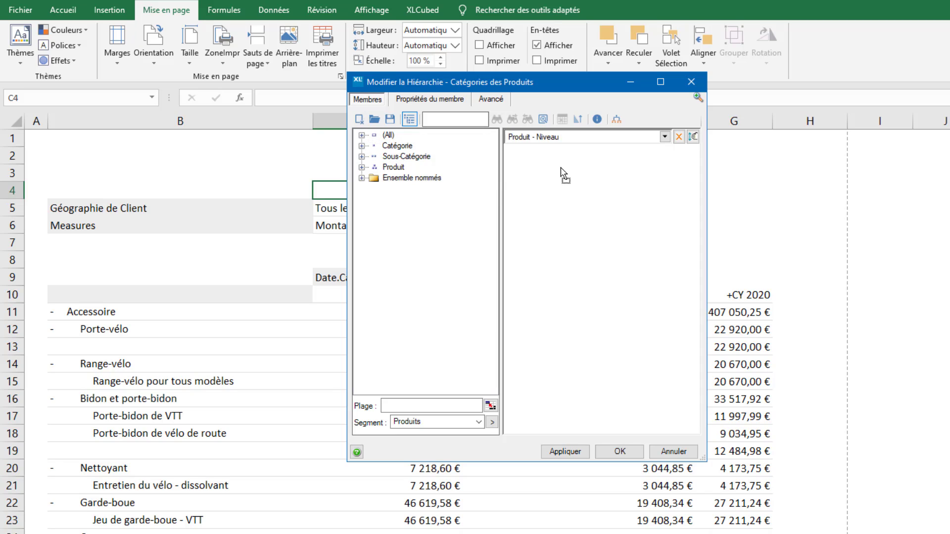
Add an advanced member search to the hierarchy that takes its value from cell C4 with the Contient condition, and apply it
{"action": "left_click", "coordinate": [493, 101]}
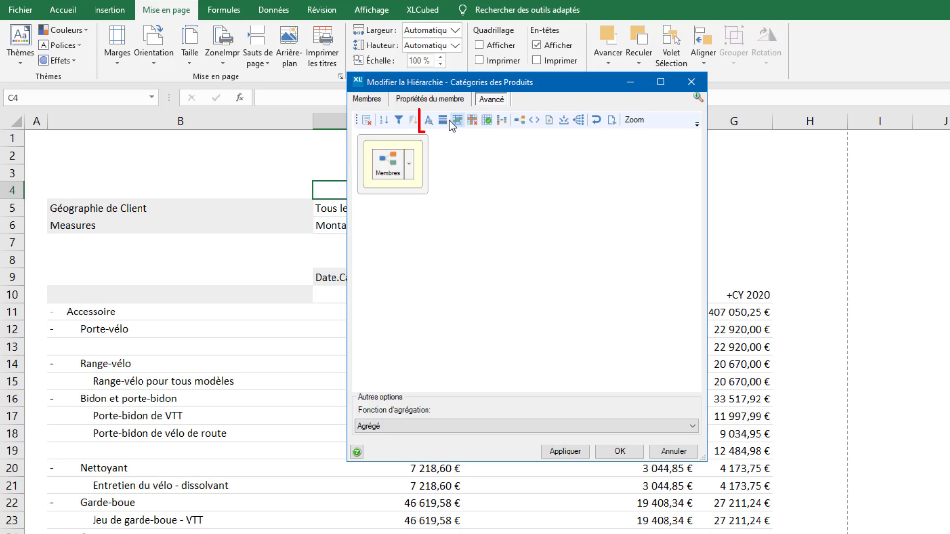
{"action": "left_click", "coordinate": [434, 123]}
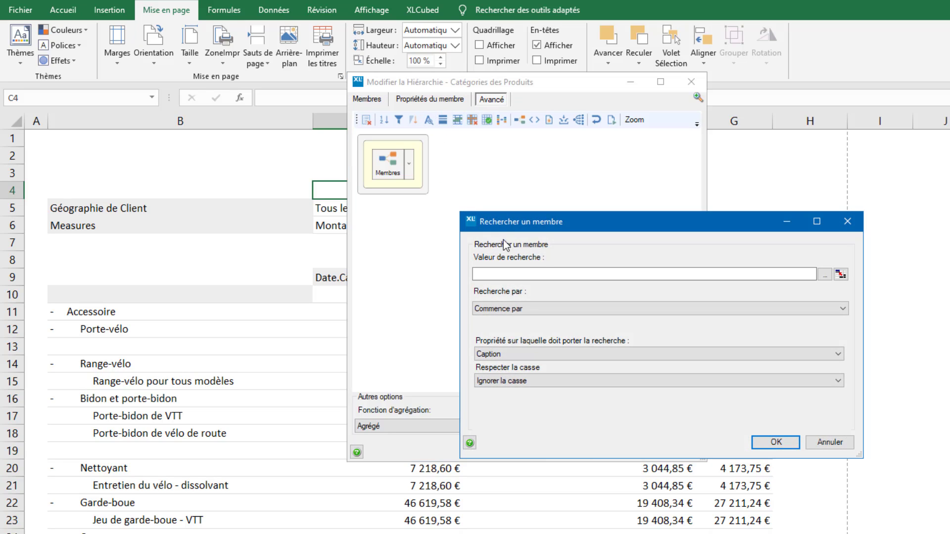
{"action": "left_click", "coordinate": [841, 275]}
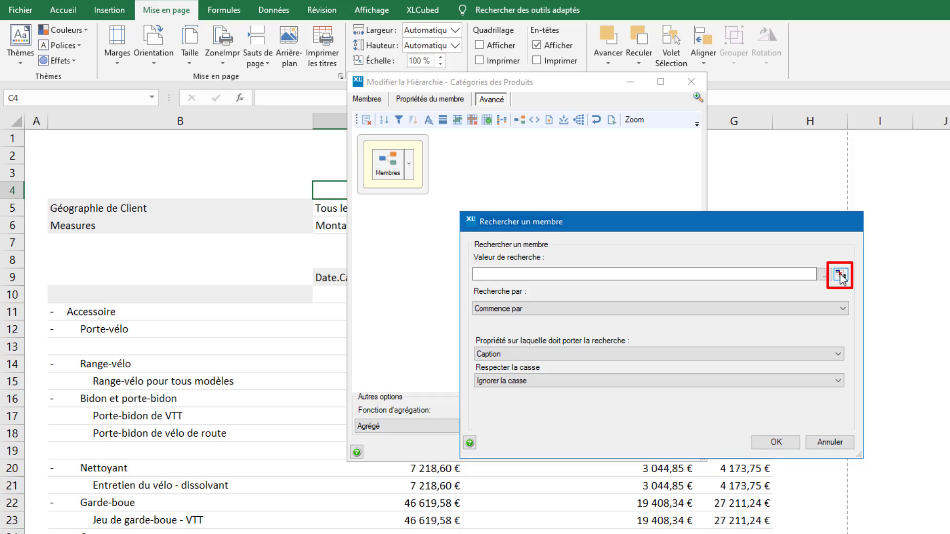
{"action": "left_click", "coordinate": [433, 188]}
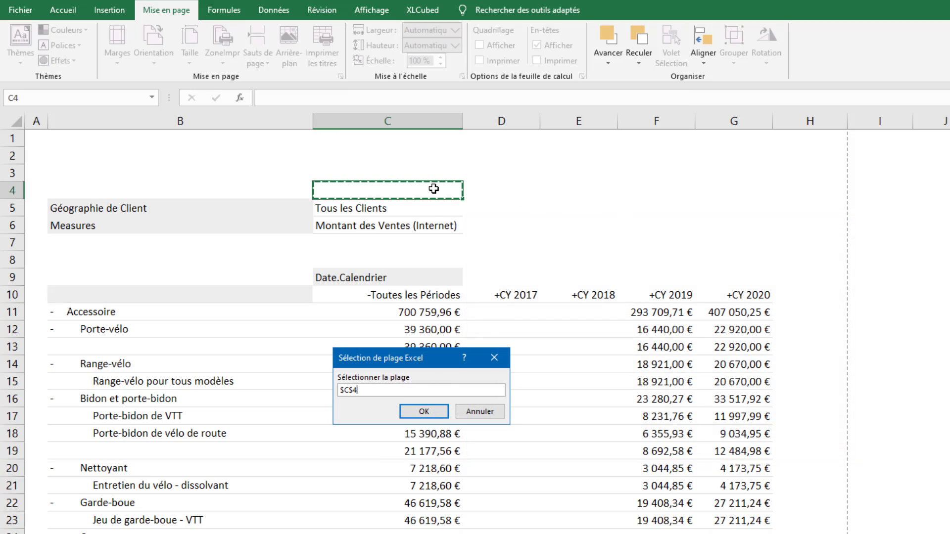
{"action": "left_click", "coordinate": [442, 411]}
{"action": "left_click", "coordinate": [582, 308]}
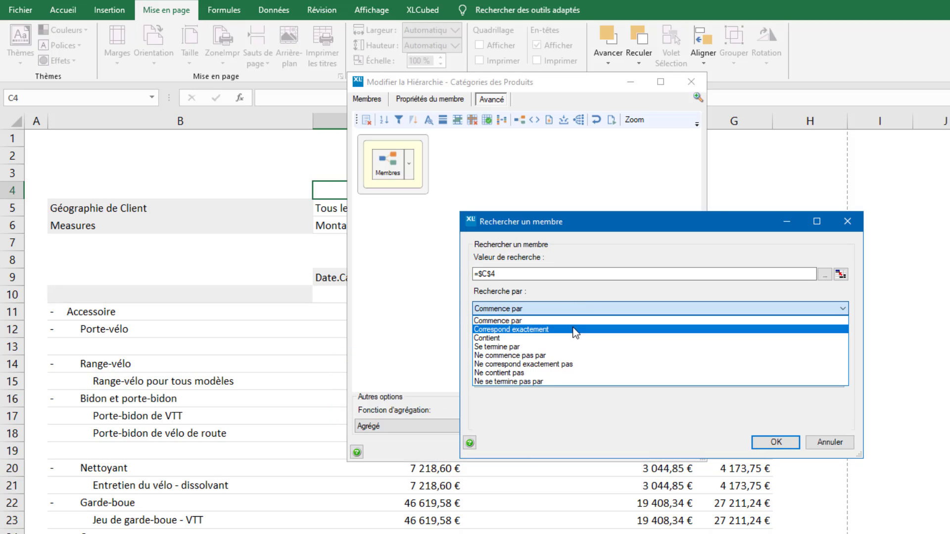
{"action": "left_click", "coordinate": [572, 334]}
{"action": "left_click", "coordinate": [779, 445]}
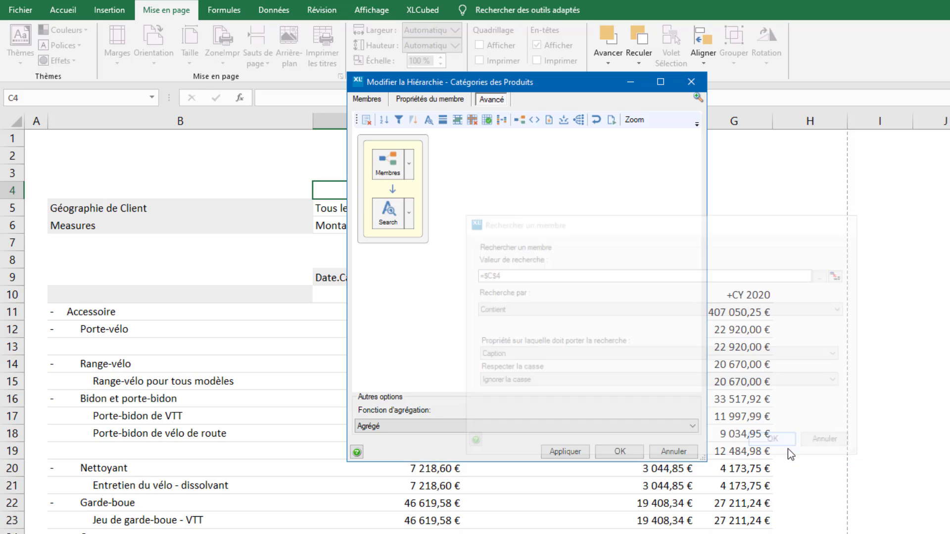
{"action": "left_click", "coordinate": [626, 452]}
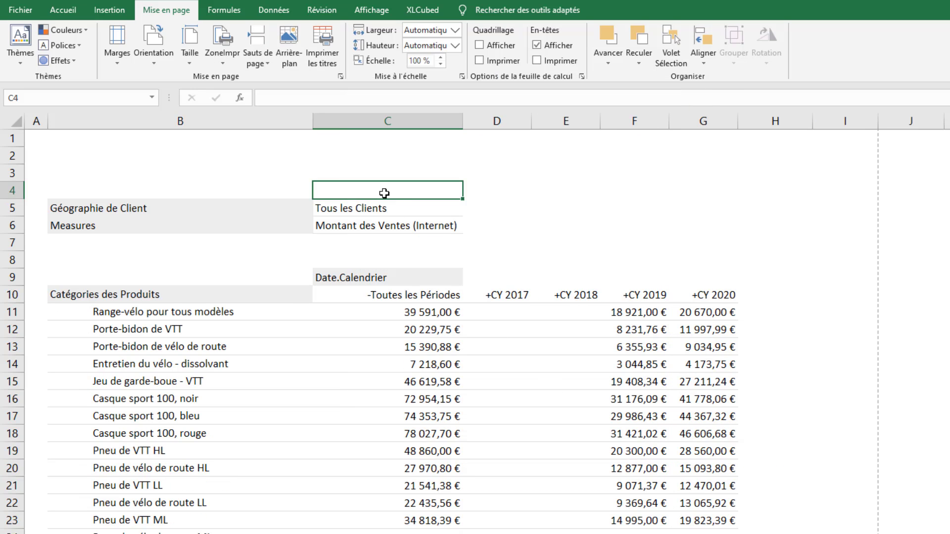
Search the grid's products by entering Pneu in cell C4 and replace the search text with noir
{"action": "type", "text": "Pneu"}
{"action": "key", "text": "Return"}
{"action": "key", "text": "Up"}
{"action": "key", "text": "F2"}
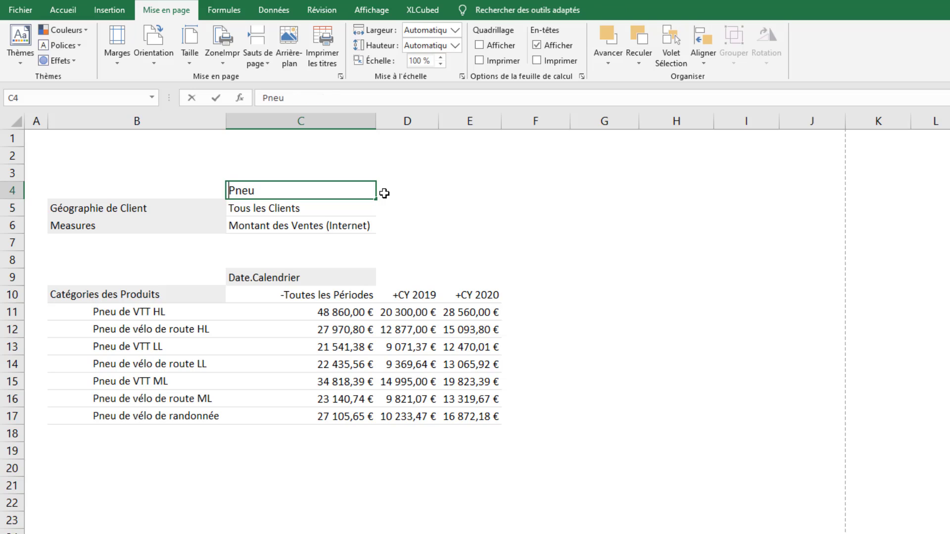
{"action": "key", "text": "BackSpace"}
{"action": "key", "text": "BackSpace"}
{"action": "key", "text": "BackSpace"}
{"action": "key", "text": "BackSpace"}
{"action": "type", "text": "noir"}
{"action": "key", "text": "Return"}
Change the product search text in cell C4 to 40
{"action": "key", "text": "Up"}
{"action": "key", "text": "F2"}
{"action": "key", "text": "BackSpace"}
{"action": "key", "text": "BackSpace"}
{"action": "key", "text": "BackSpace"}
{"action": "key", "text": "BackSpace"}
{"action": "type", "text": "40"}
{"action": "key", "text": "Return"}
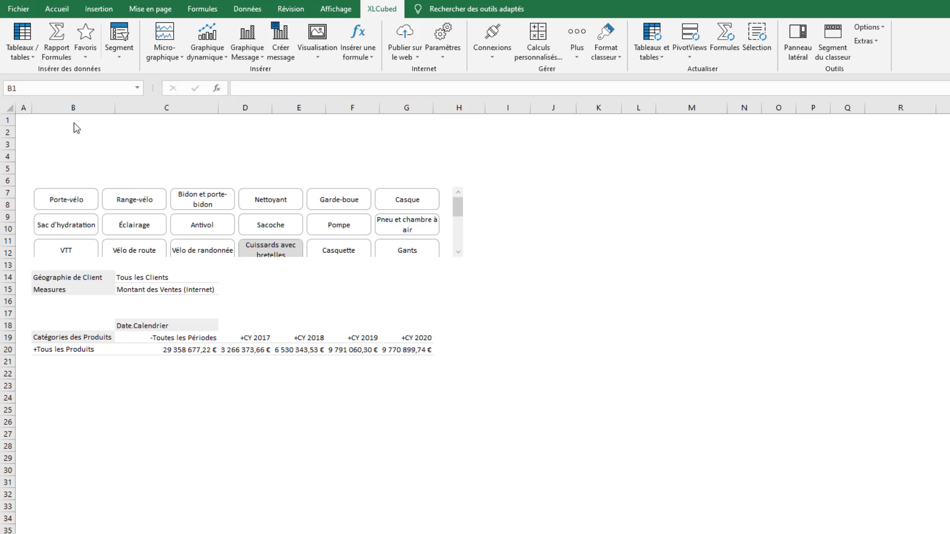
On the sheet with the subcategory slicer, base Catégories des Produits on the Enfants of the slicer at Feuil3 B7
{"action": "left_click", "coordinate": [73, 123]}
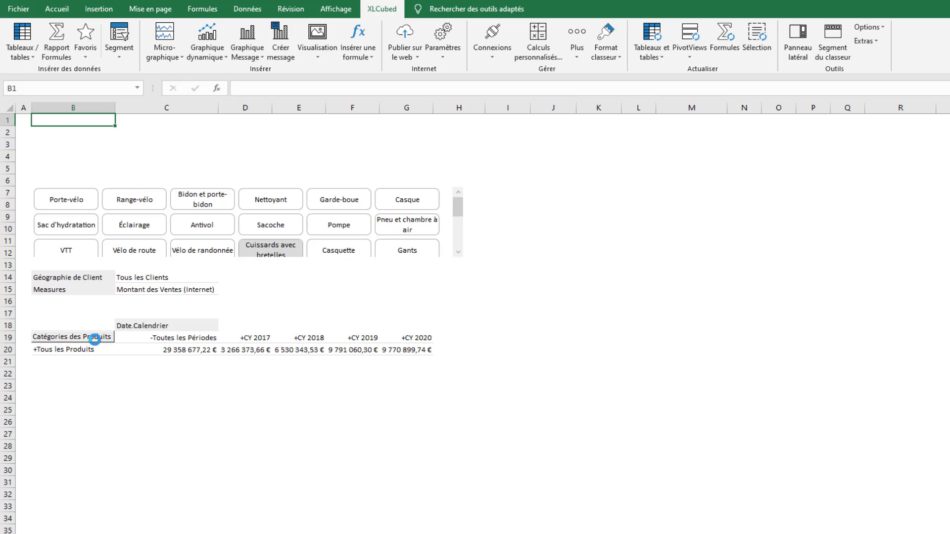
{"action": "double_click", "coordinate": [95, 340]}
{"action": "left_click", "coordinate": [444, 382]}
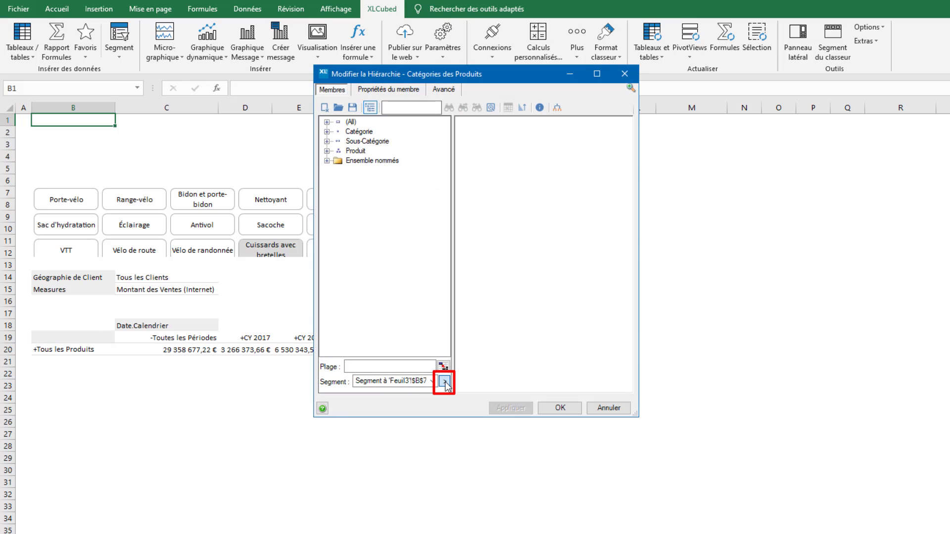
{"action": "left_click", "coordinate": [600, 125]}
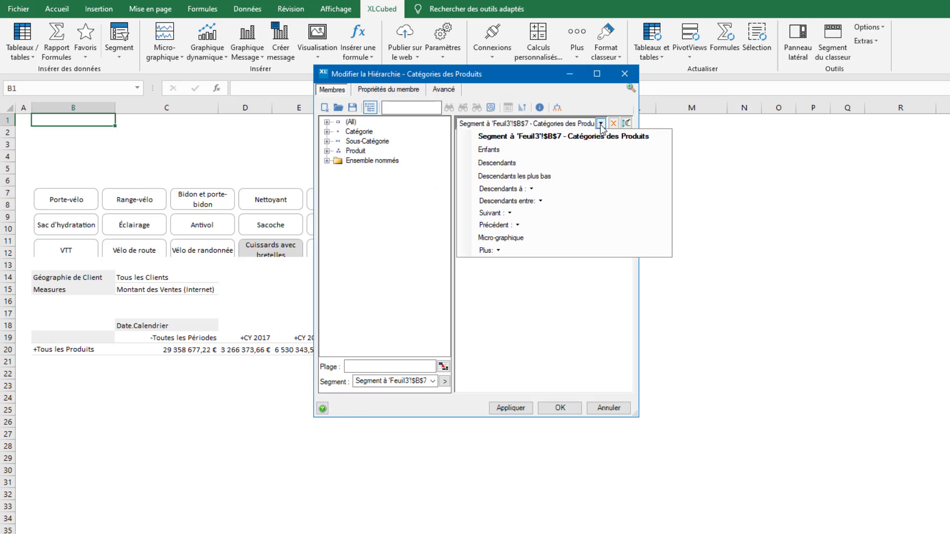
{"action": "left_click", "coordinate": [594, 148]}
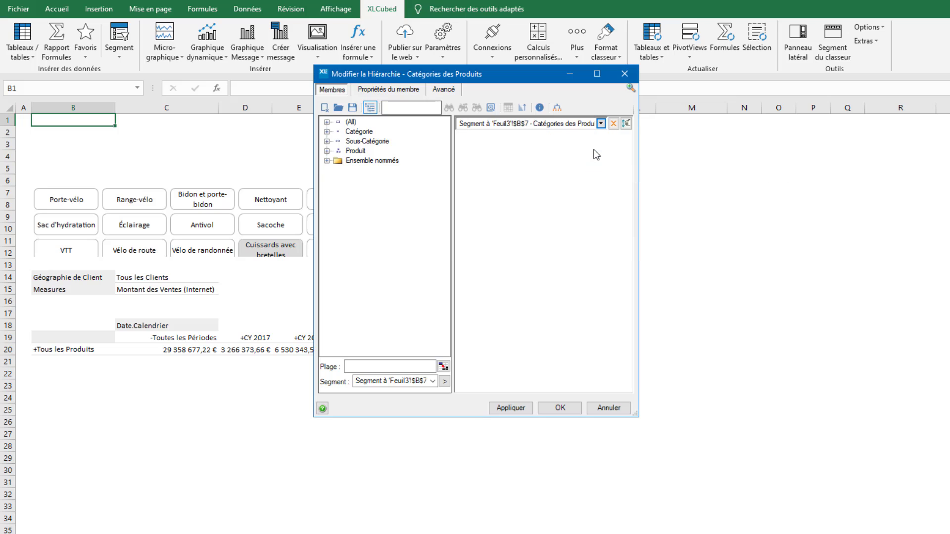
{"action": "left_click", "coordinate": [559, 408]}
Filter the grid with the subcategory slicer by VTT, Vélo de route and finally Vélo de randonnée
{"action": "left_click", "coordinate": [67, 247]}
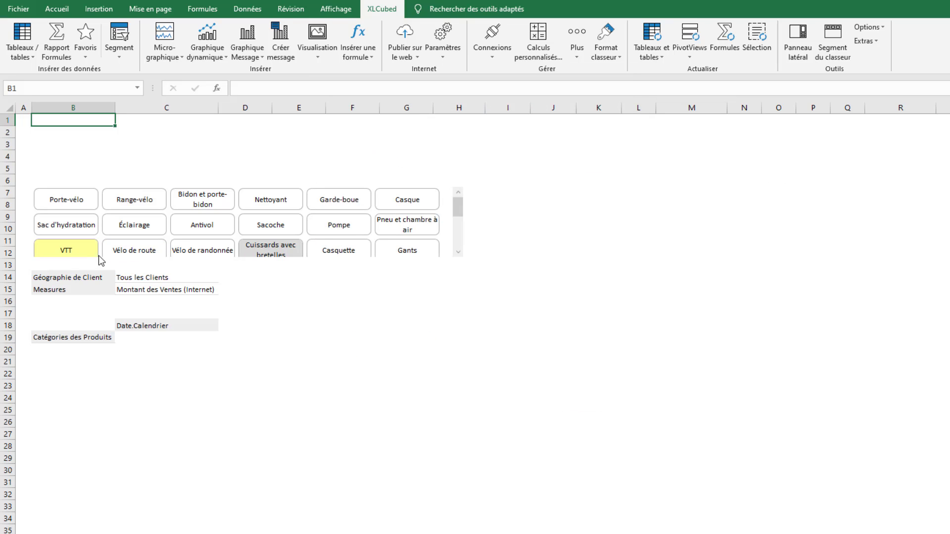
{"action": "left_click", "coordinate": [124, 248]}
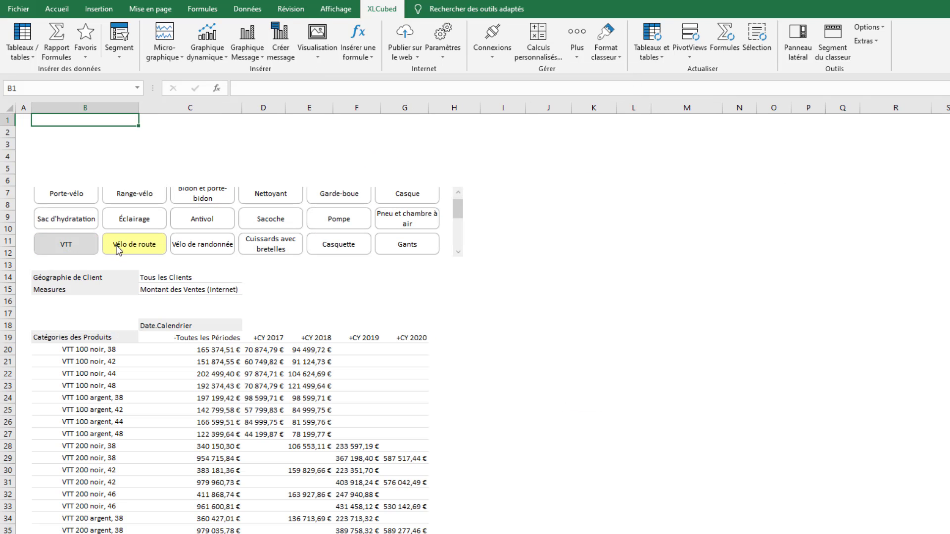
{"action": "left_click", "coordinate": [195, 247]}
{"action": "scroll", "coordinate": [458, 214], "scroll_direction": "down", "scroll_amount": 1}
{"action": "mouse_move", "coordinate": [458, 213]}
{"action": "left_mouse_down"}
{"action": "mouse_move", "coordinate": [458, 238]}
{"action": "mouse_move", "coordinate": [458, 197]}
{"action": "left_mouse_up"}
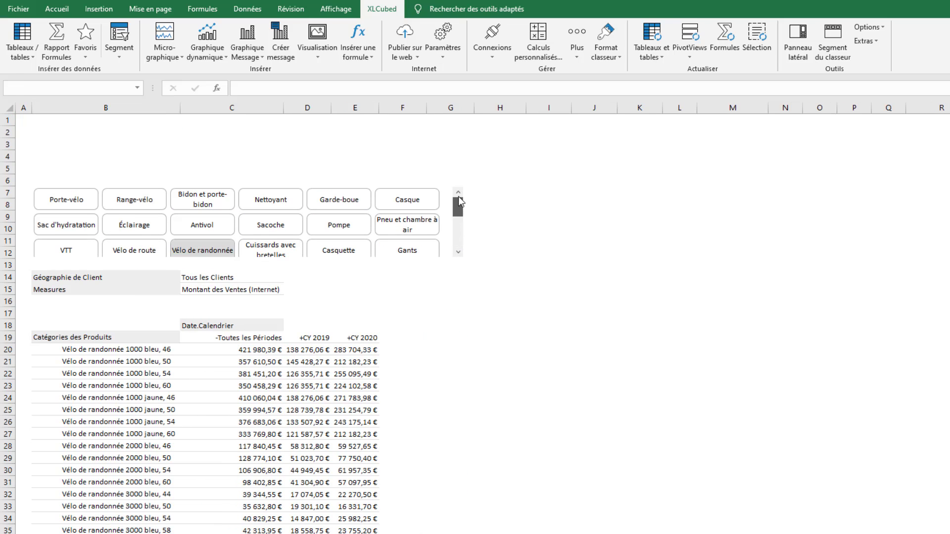
Insert a button-style slicer on the Catégories des Produits hierarchy that lists the Catégorie level
{"action": "left_click", "coordinate": [122, 33]}
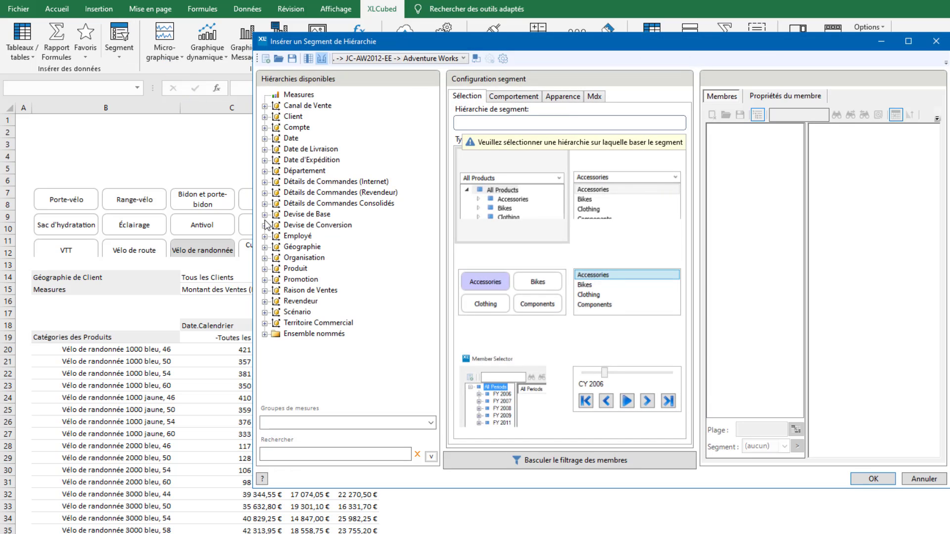
{"action": "left_click", "coordinate": [265, 269]}
{"action": "left_click_drag", "start_coordinate": [319, 313], "coordinate": [631, 128]}
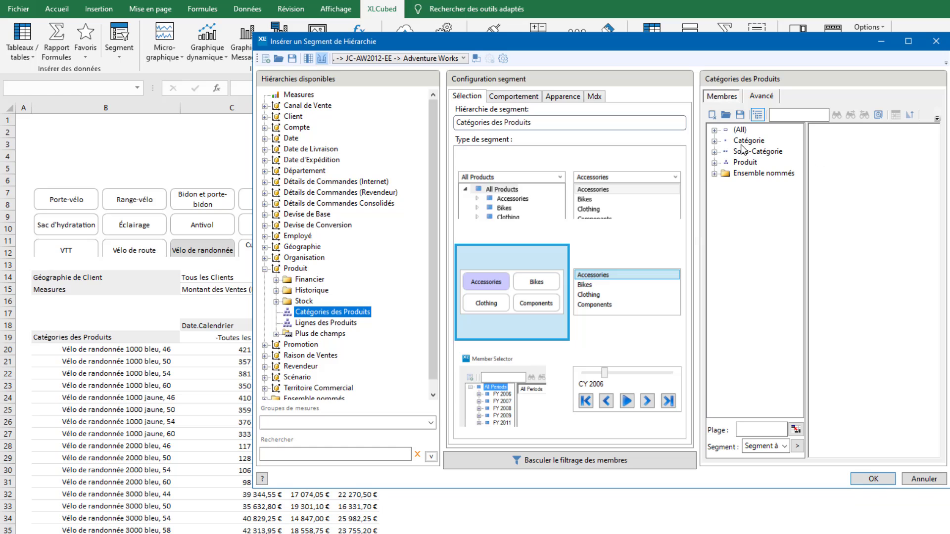
{"action": "left_click_drag", "start_coordinate": [745, 142], "coordinate": [839, 149]}
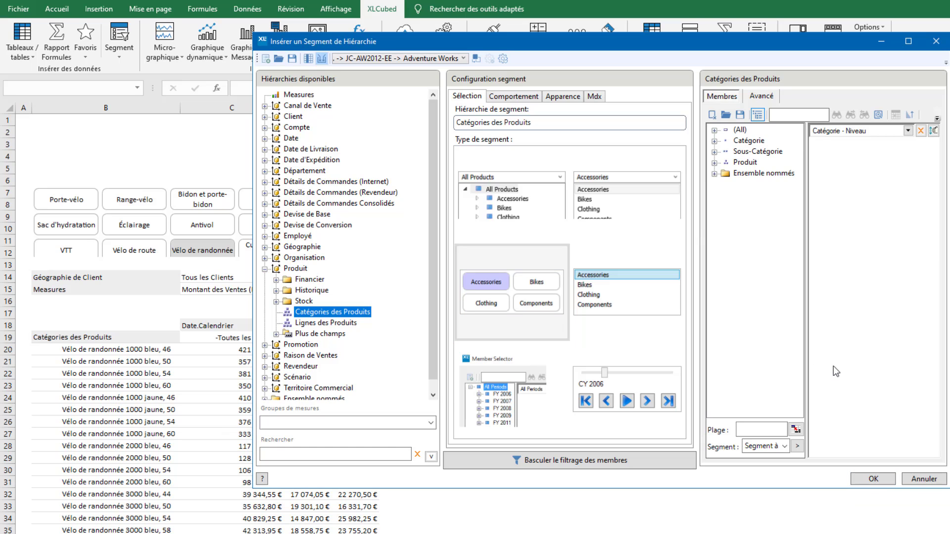
{"action": "left_click", "coordinate": [868, 479]}
Fit the new category slicer to the range B1:G4 above the subcategory slicer
{"action": "right_click", "coordinate": [869, 484]}
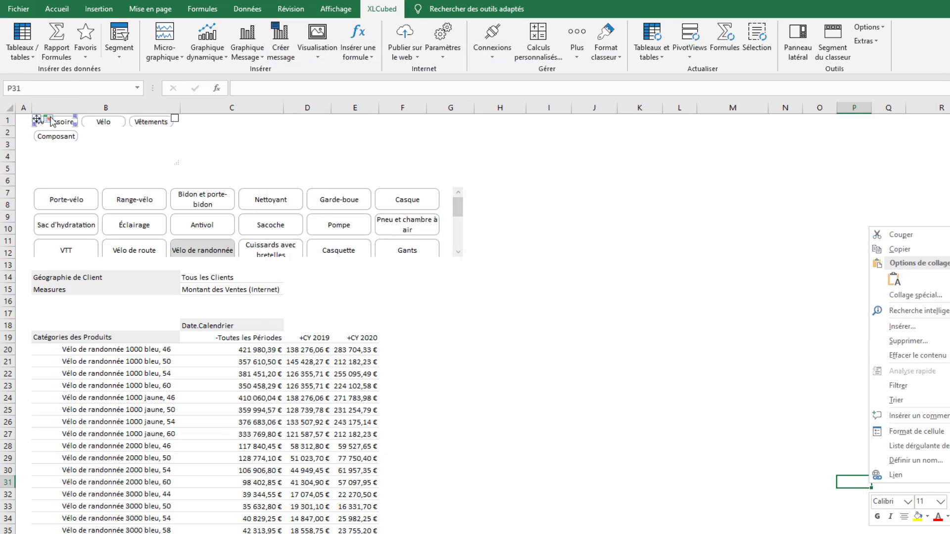
{"action": "left_click", "coordinate": [53, 122]}
{"action": "left_click", "coordinate": [48, 120]}
{"action": "left_click_drag", "start_coordinate": [47, 121], "coordinate": [468, 158]}
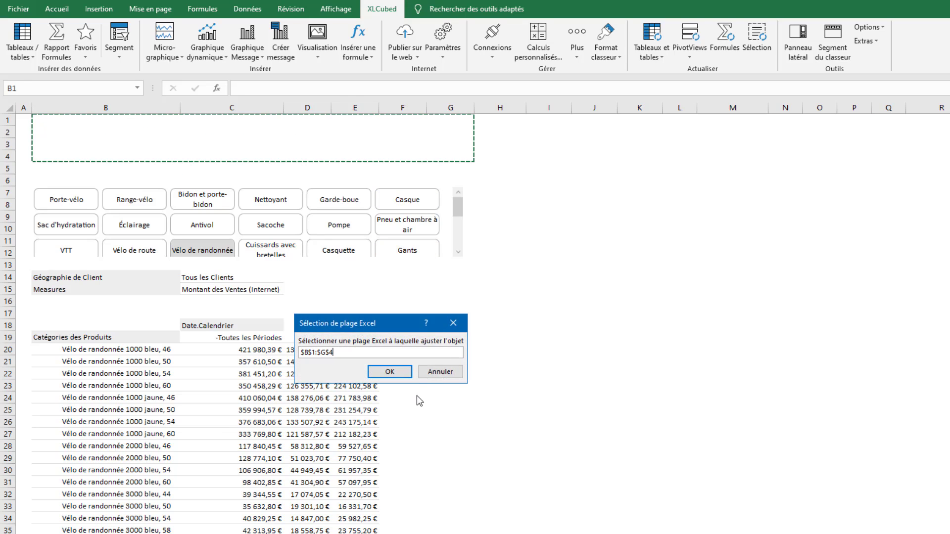
{"action": "left_click", "coordinate": [403, 372]}
{"action": "left_click", "coordinate": [75, 131]}
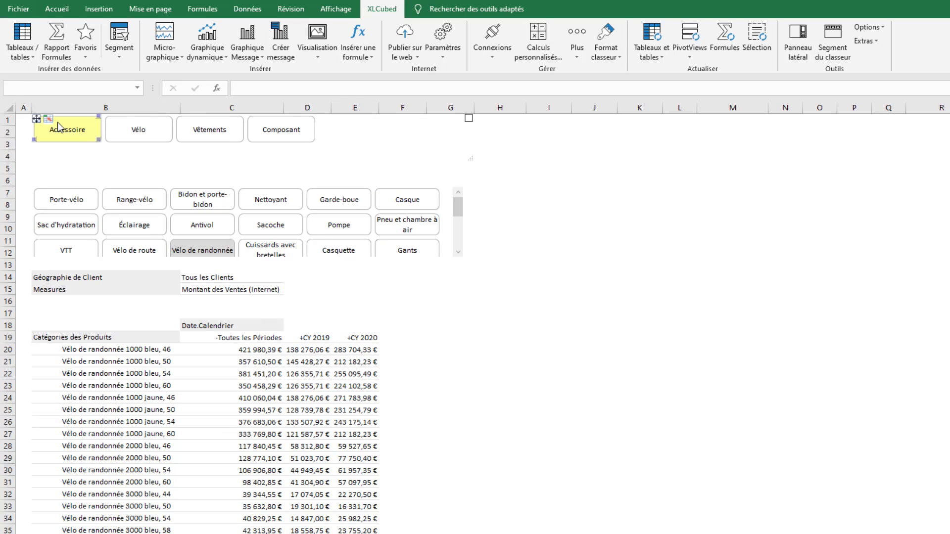
Leave move-and-resize mode on the category slicer
{"action": "right_click", "coordinate": [58, 123]}
{"action": "left_click", "coordinate": [83, 156]}
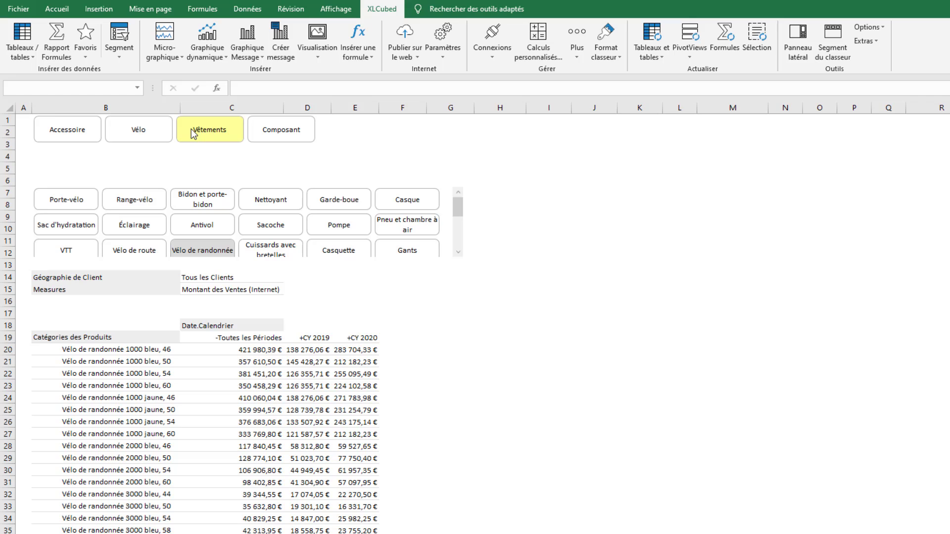
Replace the subcategory slicer's Sous-Catégorie level with the Enfants of the category slicer at Feuil3 B1
{"action": "right_click", "coordinate": [186, 249]}
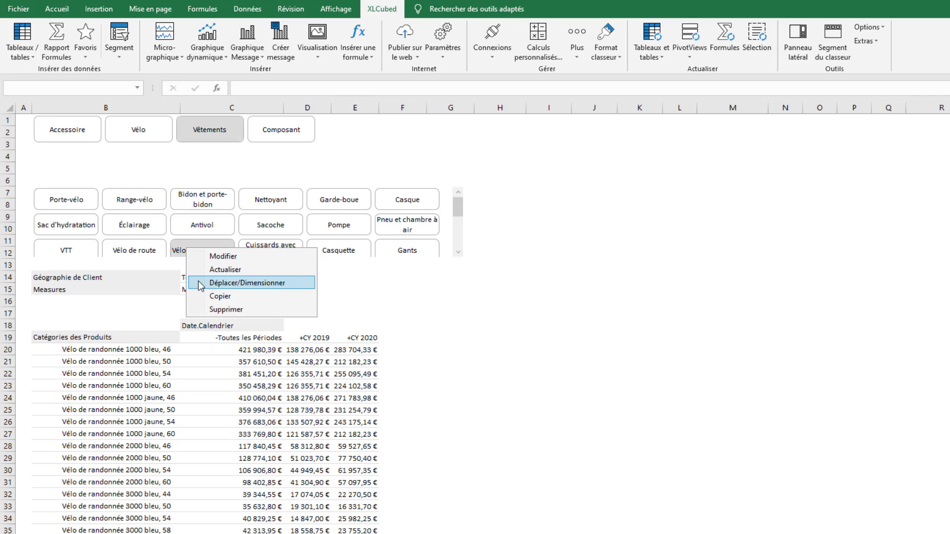
{"action": "left_click", "coordinate": [208, 256]}
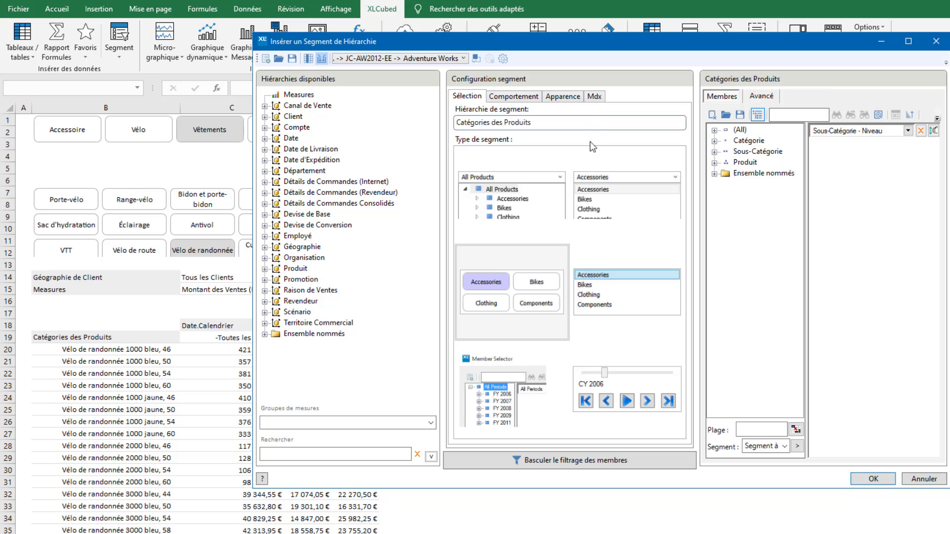
{"action": "left_click", "coordinate": [712, 114]}
{"action": "left_click", "coordinate": [785, 447]}
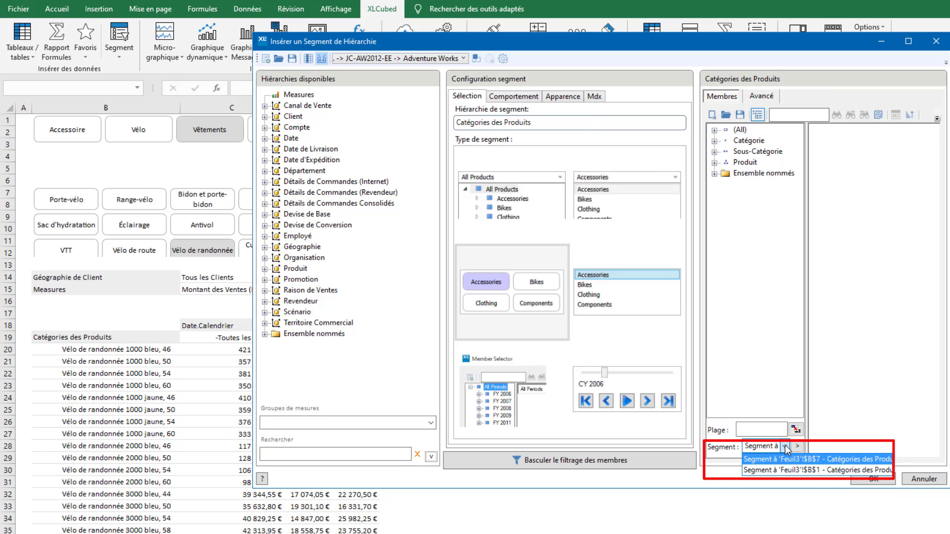
{"action": "left_click", "coordinate": [782, 470]}
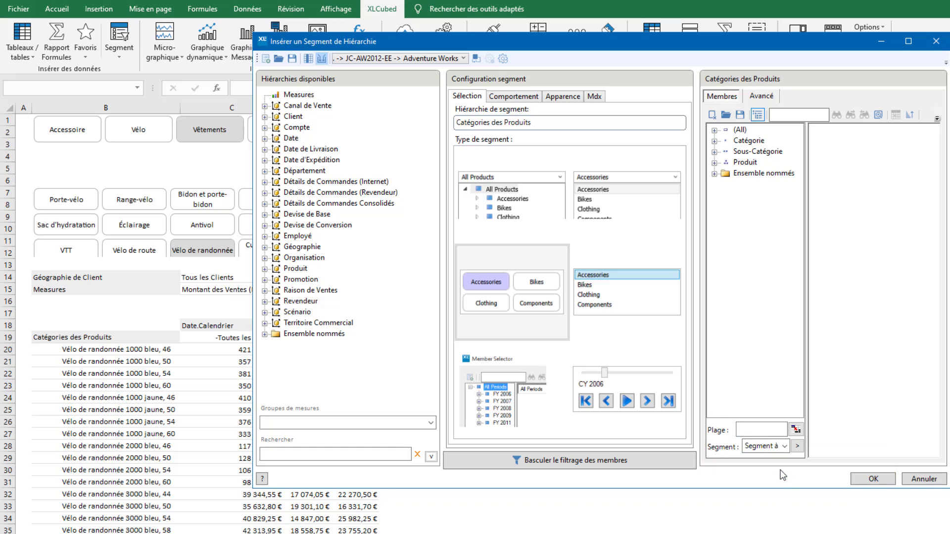
{"action": "left_click", "coordinate": [797, 447]}
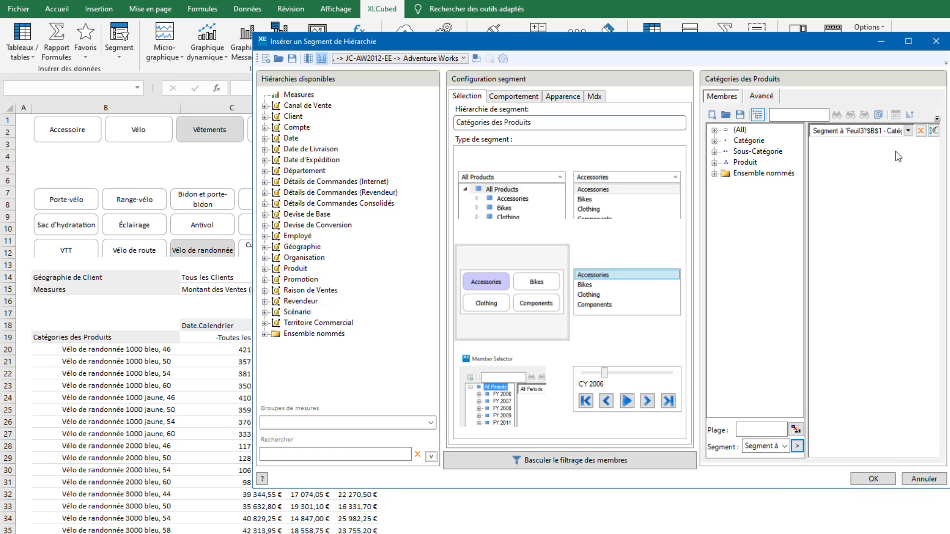
{"action": "left_click", "coordinate": [907, 131]}
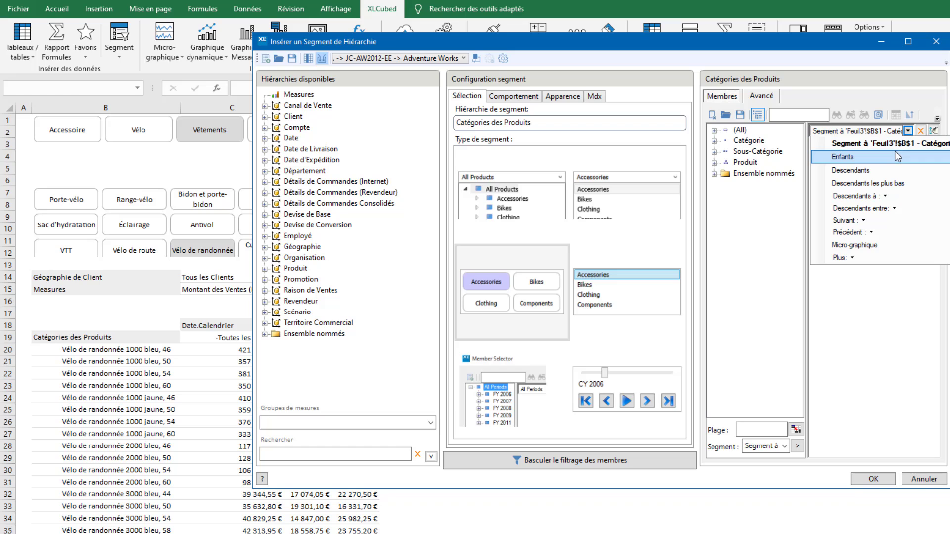
{"action": "left_click", "coordinate": [894, 150]}
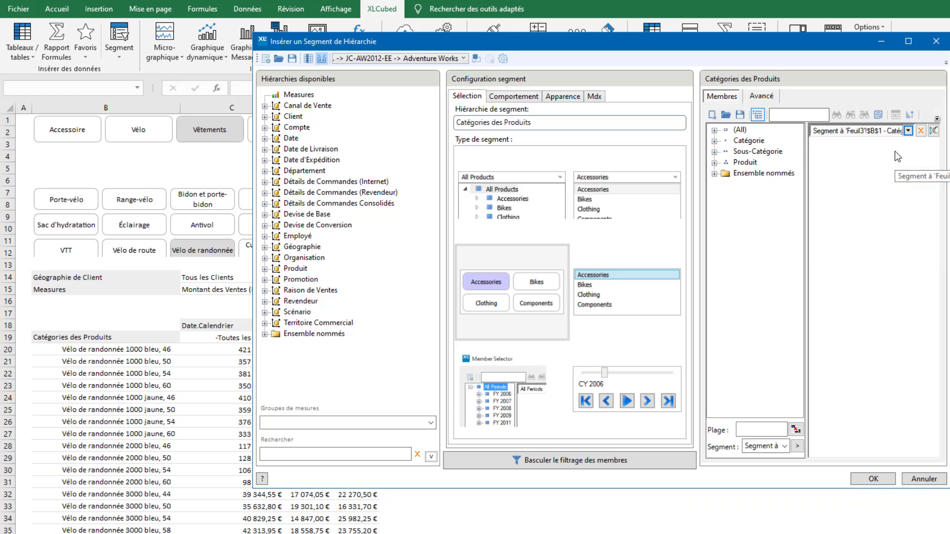
{"action": "left_click", "coordinate": [863, 479]}
Switch the category slicer through Accessoire, Vélo, Vêtements and Composant, then filter the grid by Vélo with VTT and finally Vélo de route
{"action": "left_click", "coordinate": [92, 130]}
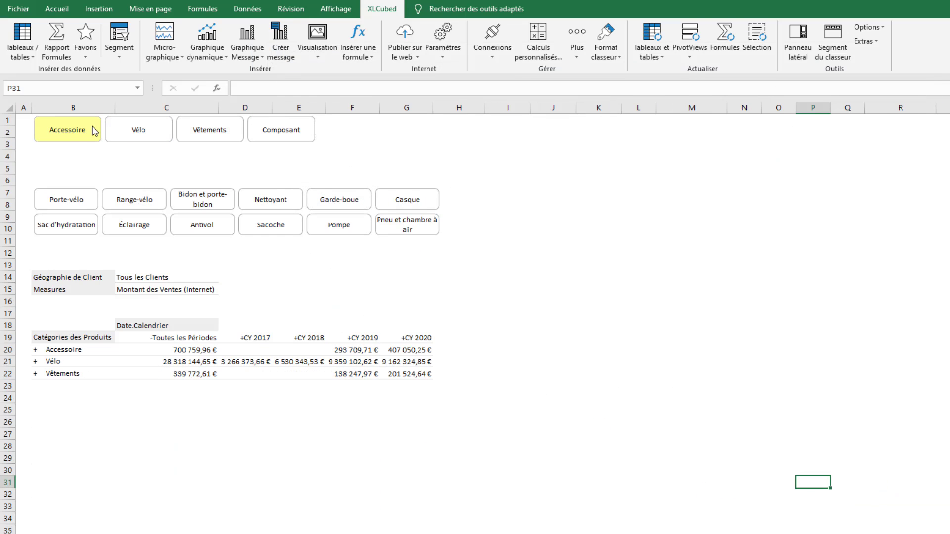
{"action": "left_click", "coordinate": [120, 129]}
{"action": "left_click", "coordinate": [193, 132]}
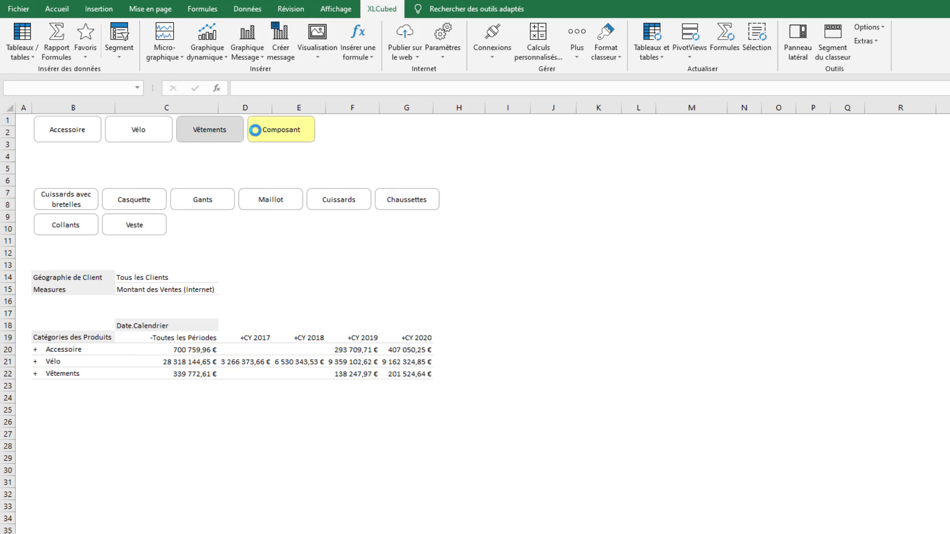
{"action": "left_click", "coordinate": [255, 130]}
{"action": "left_click", "coordinate": [138, 131]}
{"action": "left_click", "coordinate": [66, 200]}
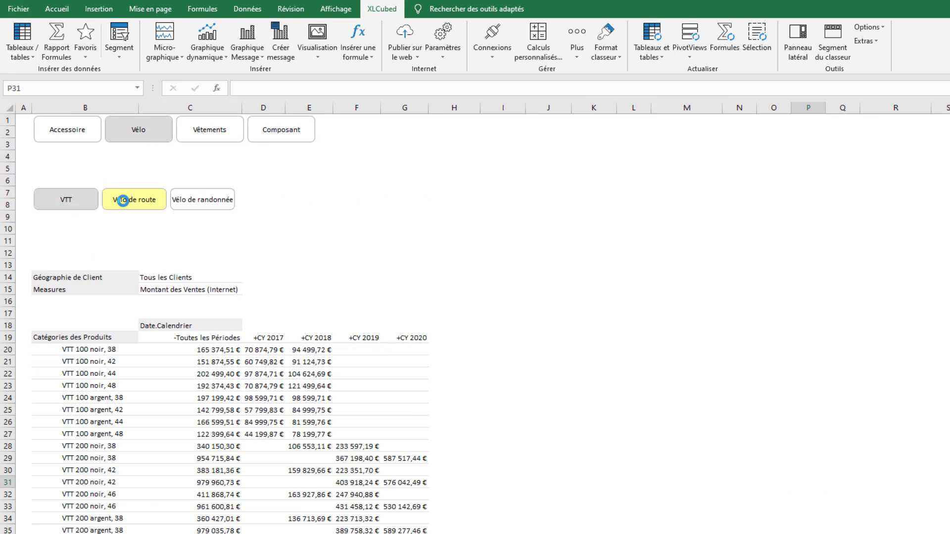
{"action": "left_click", "coordinate": [122, 200]}
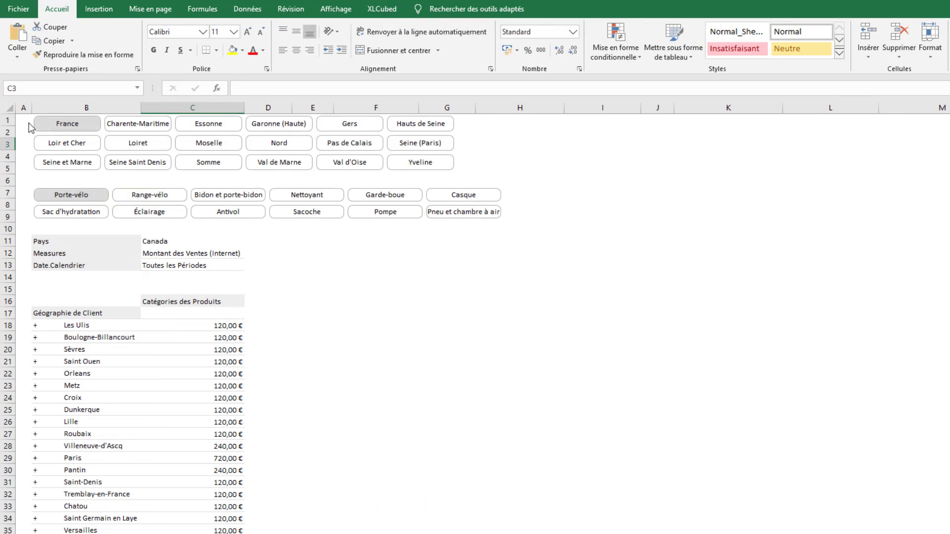
On the geography slicer's sheet, filter by Charente-Maritime, Loiret, Seine et Marne and Somme, then by Bidon et porte-bidon and Antivol
{"action": "left_click", "coordinate": [120, 123]}
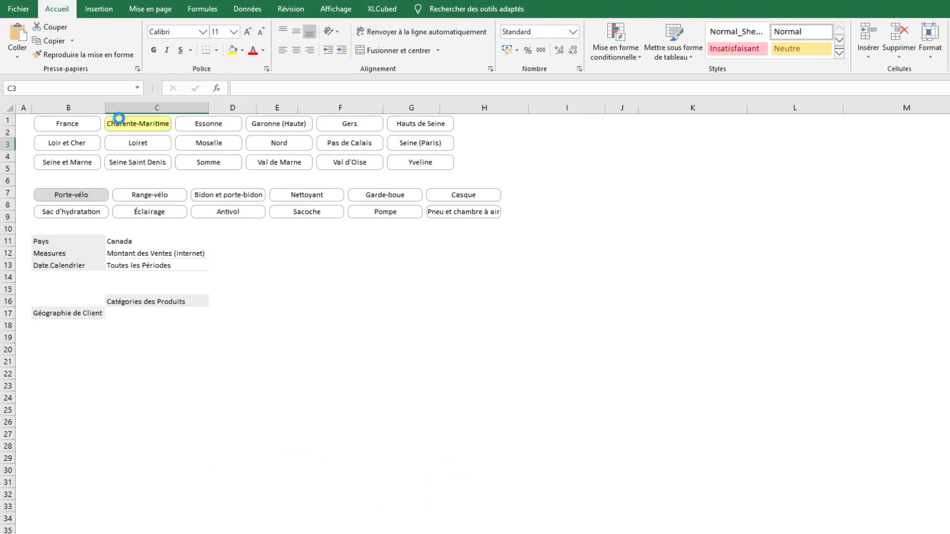
{"action": "left_click", "coordinate": [122, 143]}
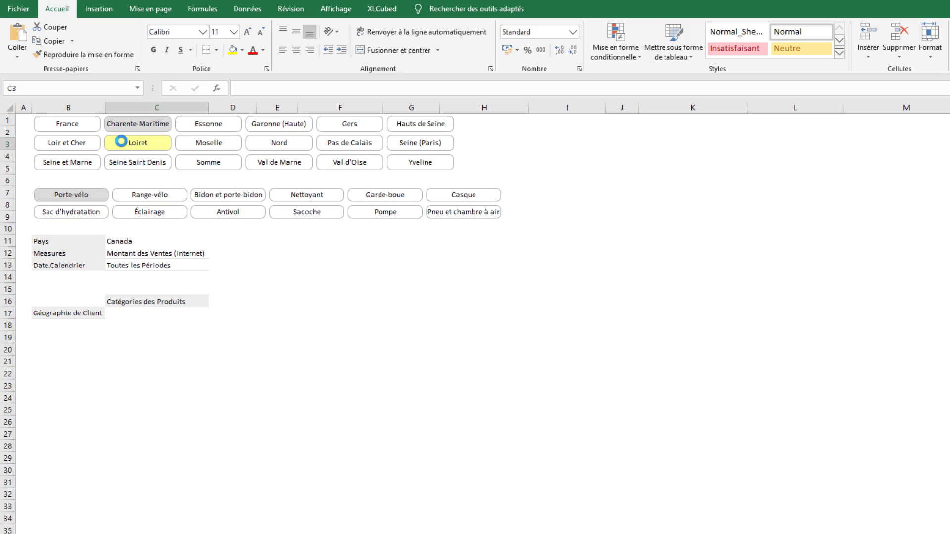
{"action": "left_click", "coordinate": [83, 164]}
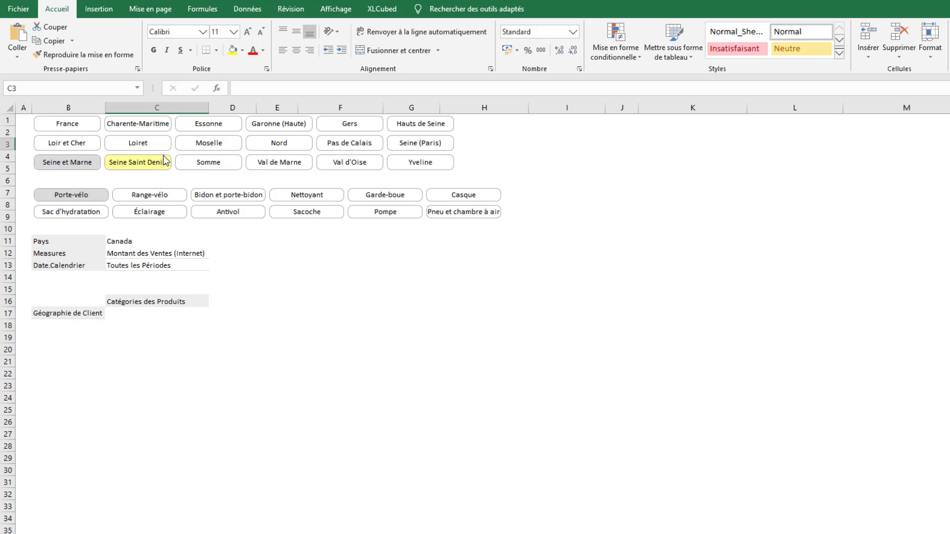
{"action": "left_click", "coordinate": [203, 165]}
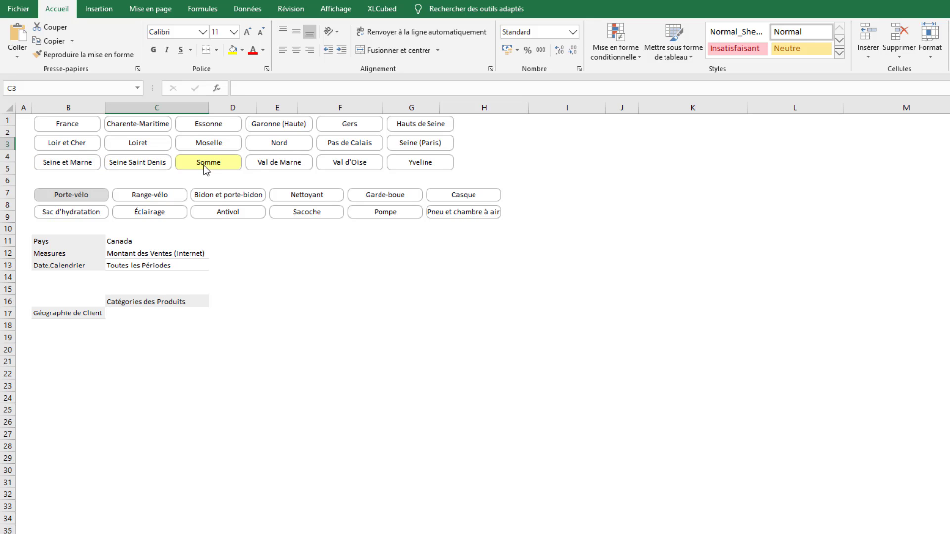
{"action": "left_click", "coordinate": [214, 196]}
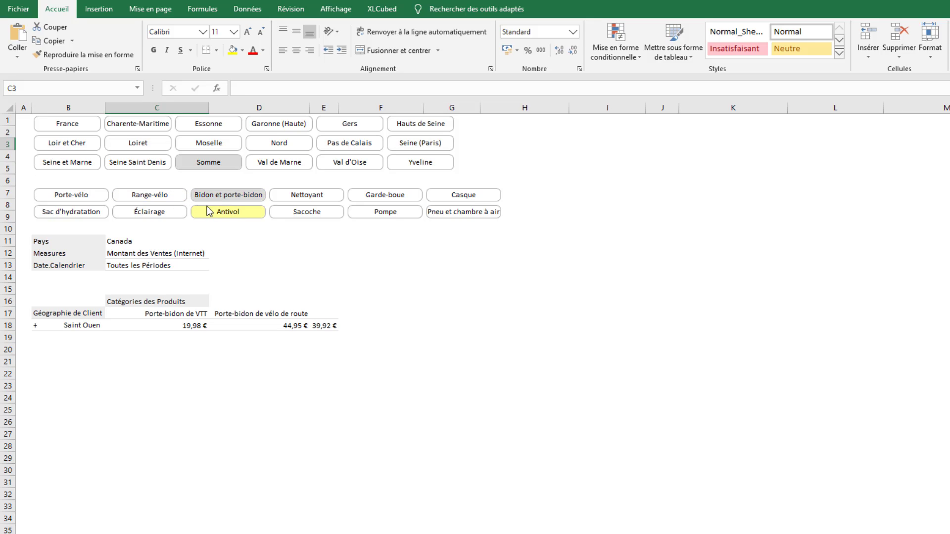
{"action": "left_click", "coordinate": [210, 212]}
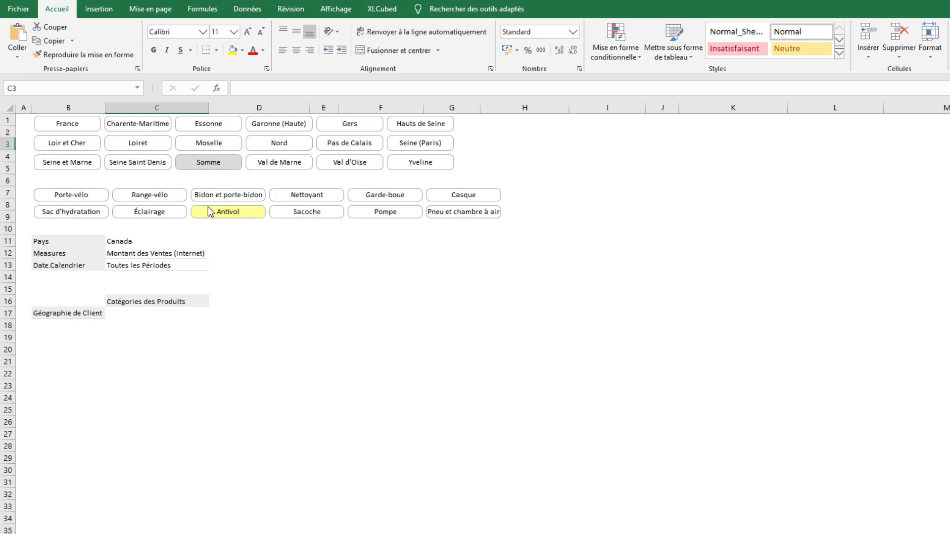
Add a Géographie de Client member filter to the product subcategory slicer, linked to the slicer at Feuil2 B1
{"action": "right_click", "coordinate": [209, 212]}
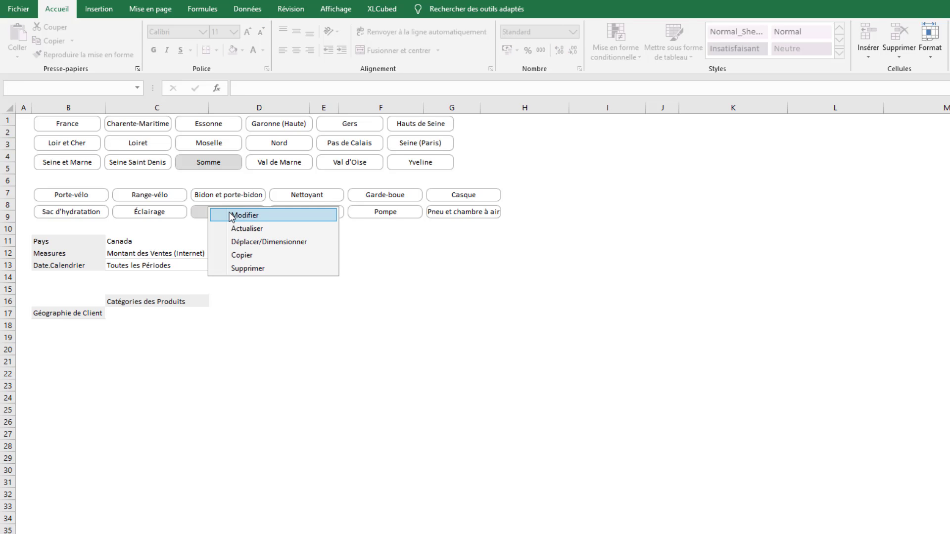
{"action": "left_click", "coordinate": [231, 216]}
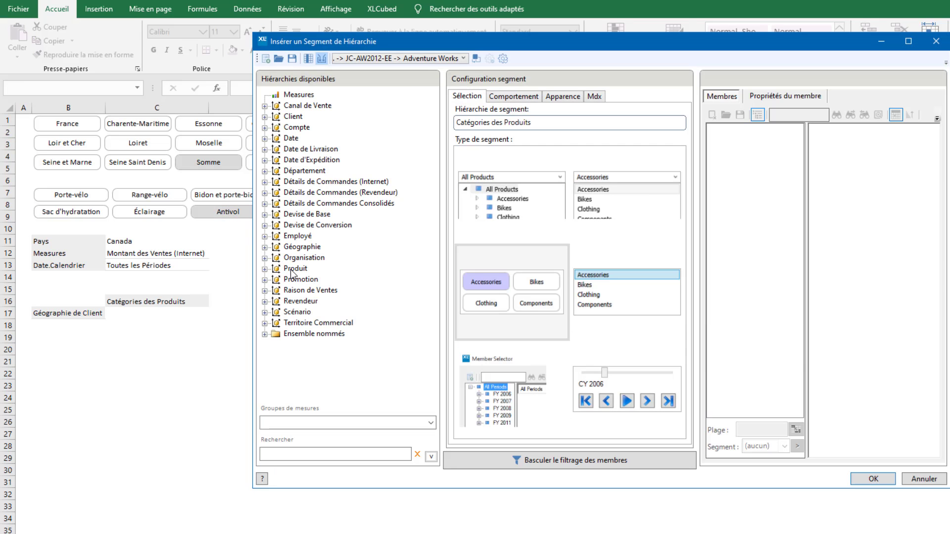
{"action": "left_click", "coordinate": [567, 460]}
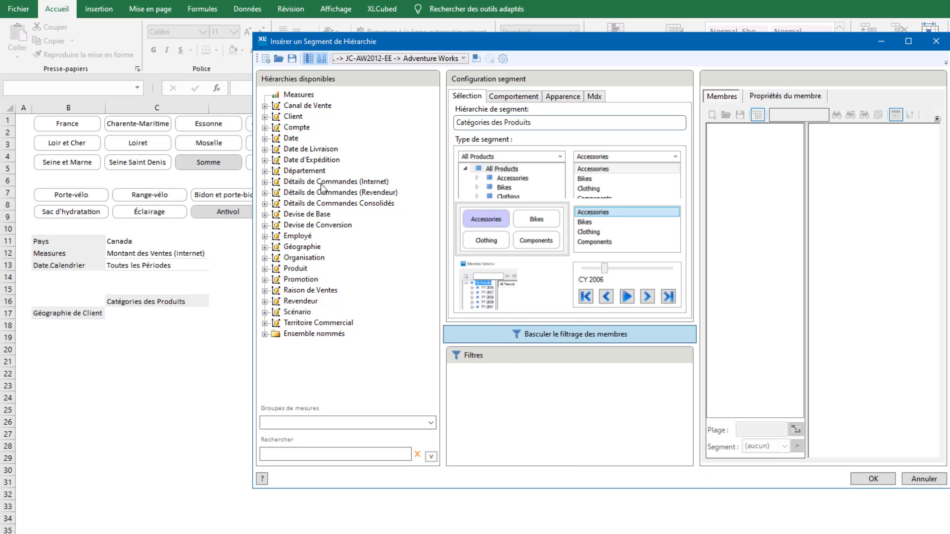
{"action": "left_click", "coordinate": [265, 117]}
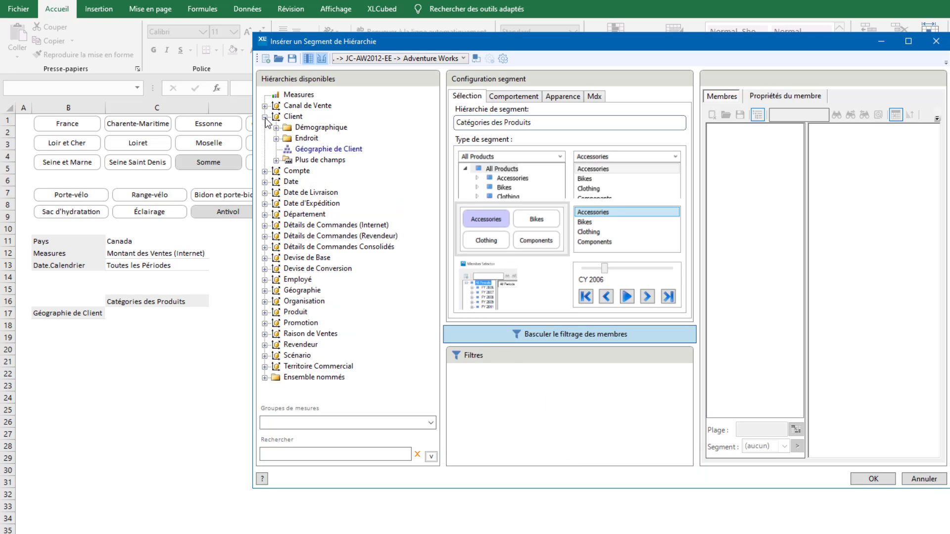
{"action": "left_click", "coordinate": [336, 151]}
{"action": "left_click_drag", "start_coordinate": [530, 391], "coordinate": [530, 390]}
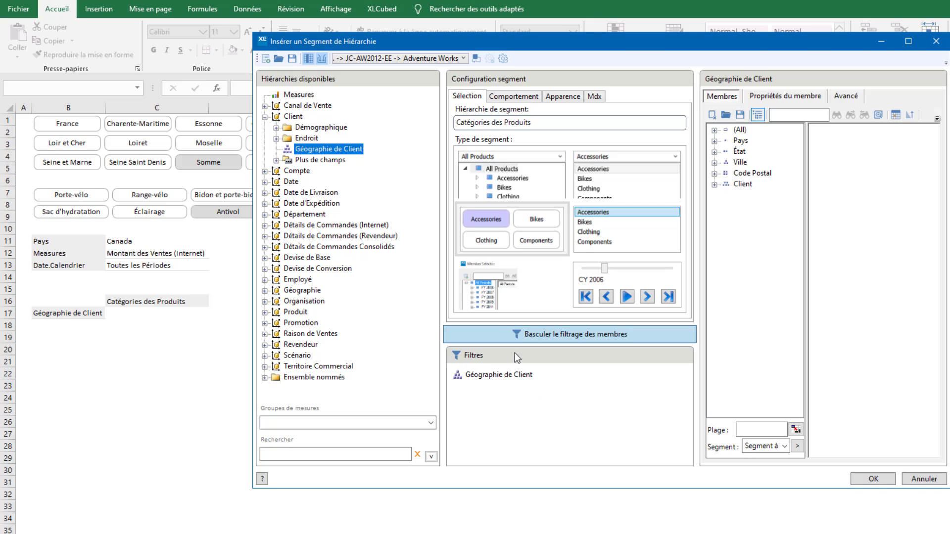
{"action": "left_click", "coordinate": [801, 449]}
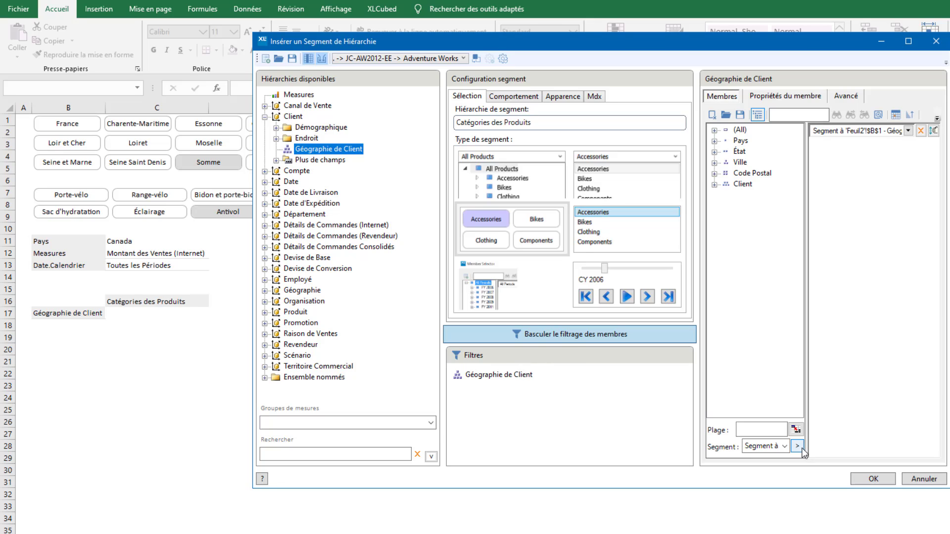
Add a Measures filter on Montant des Ventes (Internet) to the product subcategory slicer and apply its settings
{"action": "left_click", "coordinate": [296, 95]}
{"action": "left_click_drag", "start_coordinate": [485, 396], "coordinate": [485, 396]}
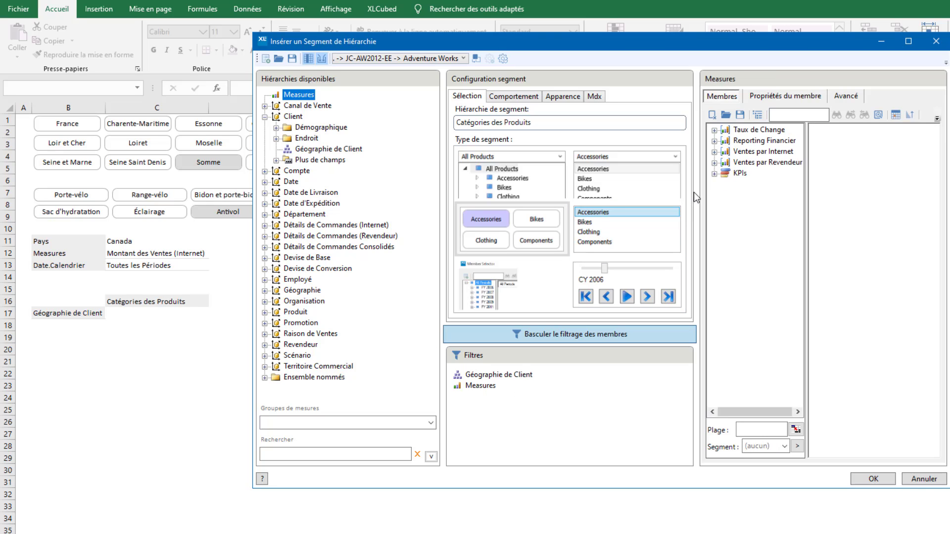
{"action": "left_click", "coordinate": [714, 152]}
{"action": "double_click", "coordinate": [771, 162]}
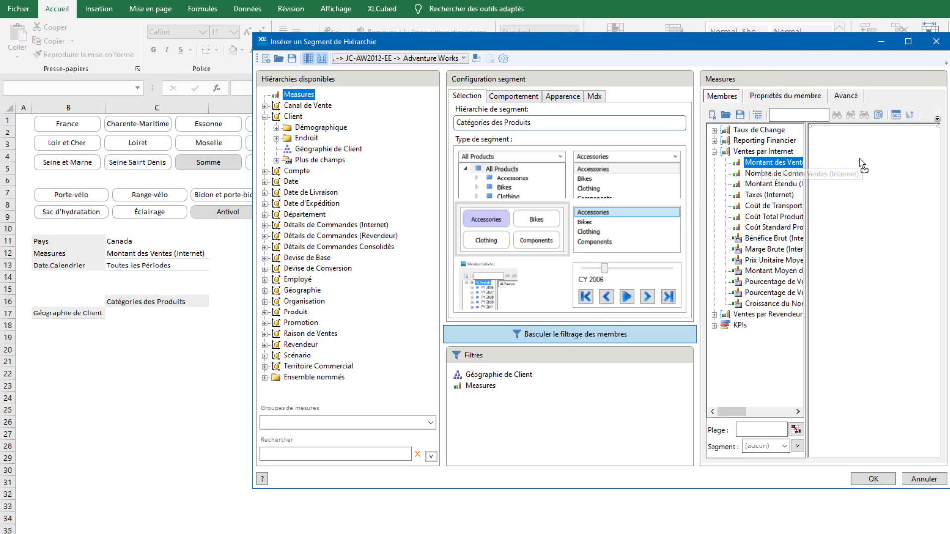
{"action": "left_click", "coordinate": [874, 479]}
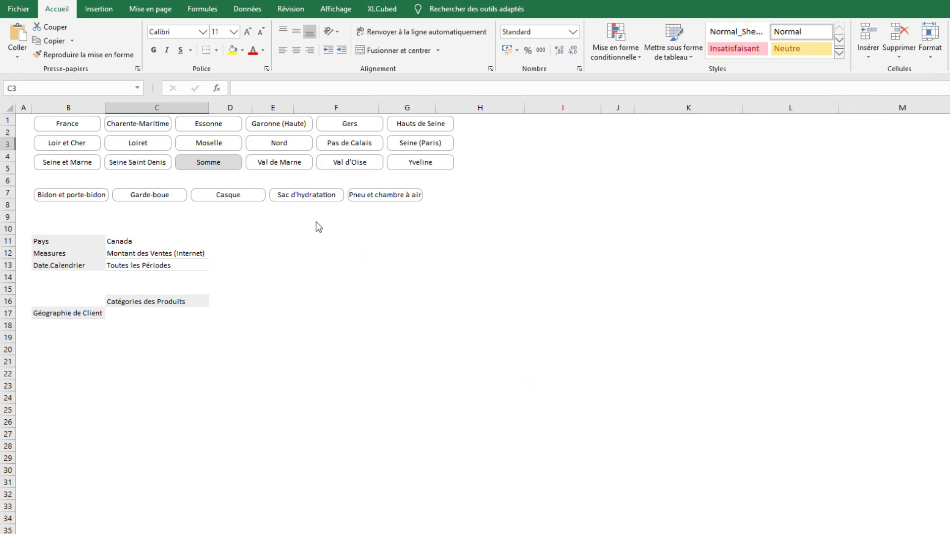
Filter the grid with the geography slicer by Val de Marne, Val d'Oise and finally Yveline
{"action": "left_click", "coordinate": [272, 162]}
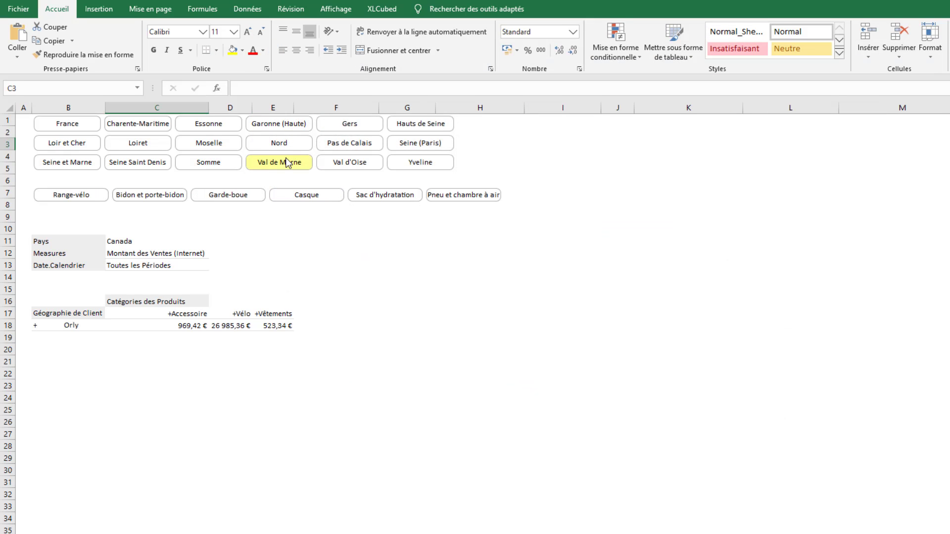
{"action": "left_click", "coordinate": [342, 162]}
{"action": "left_click", "coordinate": [408, 166]}
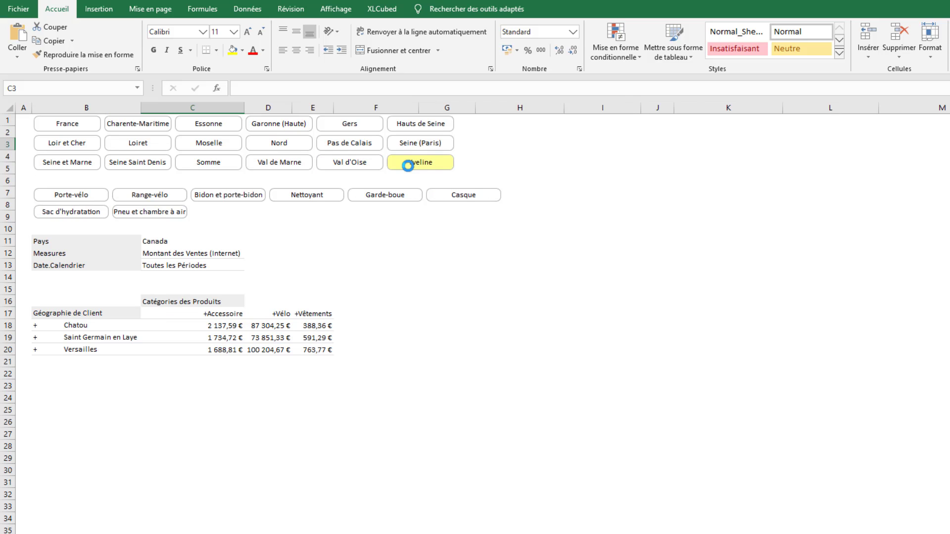
Add a Catégories des Produits member filter to the geography slicer, linked to the slicer at Feuil2 B7
{"action": "right_click", "coordinate": [408, 166]}
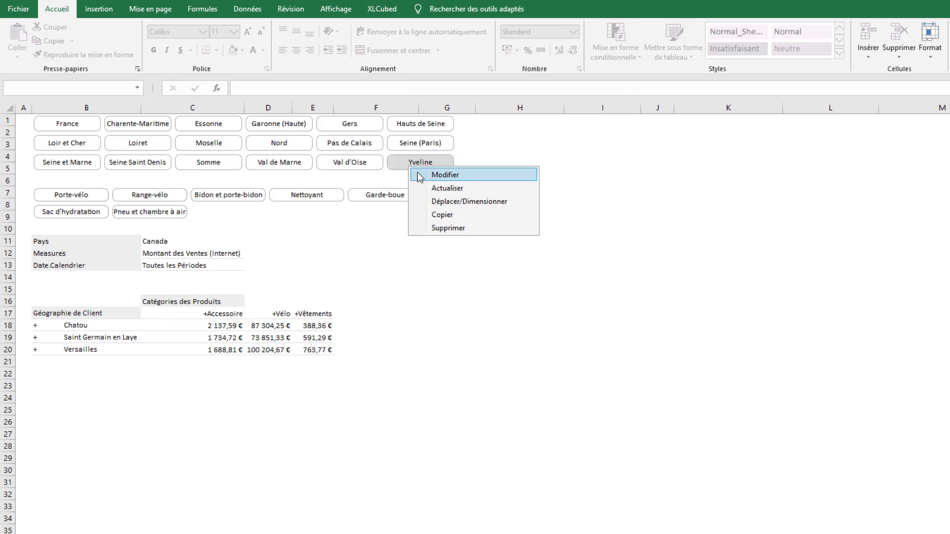
{"action": "left_click", "coordinate": [419, 175]}
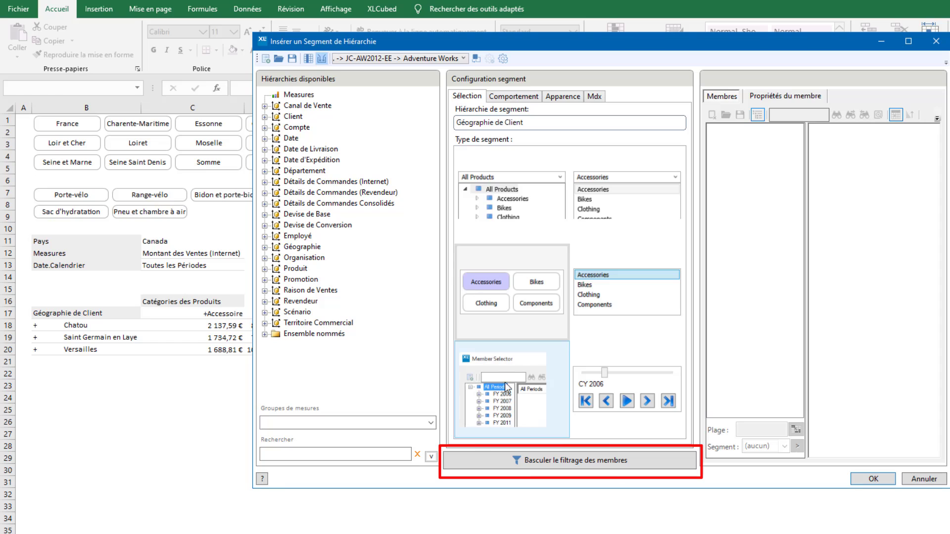
{"action": "left_click", "coordinate": [534, 461]}
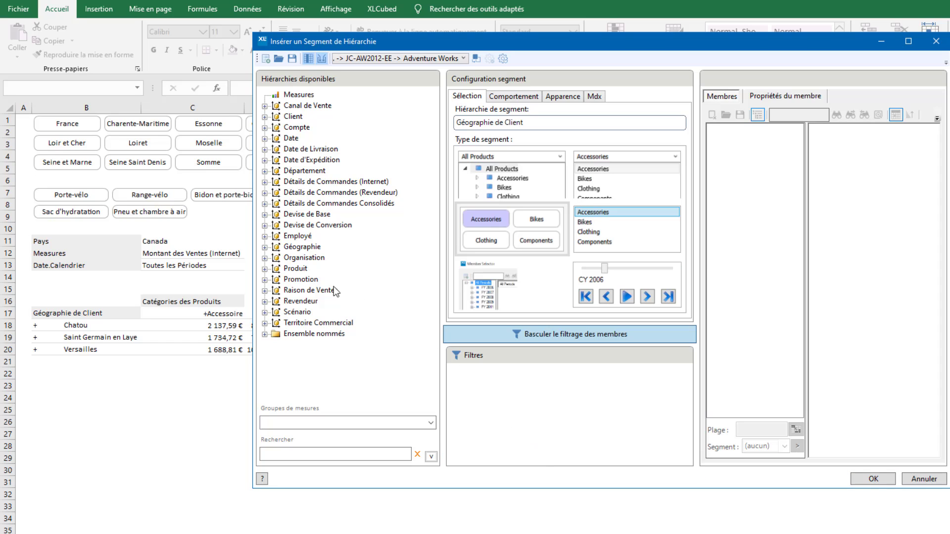
{"action": "left_click", "coordinate": [264, 269]}
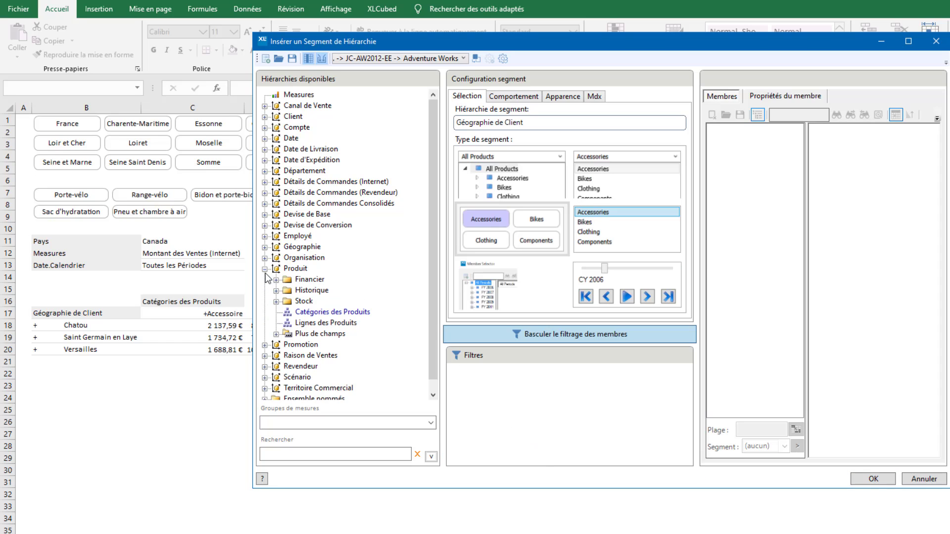
{"action": "left_click", "coordinate": [354, 313]}
{"action": "left_click_drag", "start_coordinate": [535, 393], "coordinate": [534, 393]}
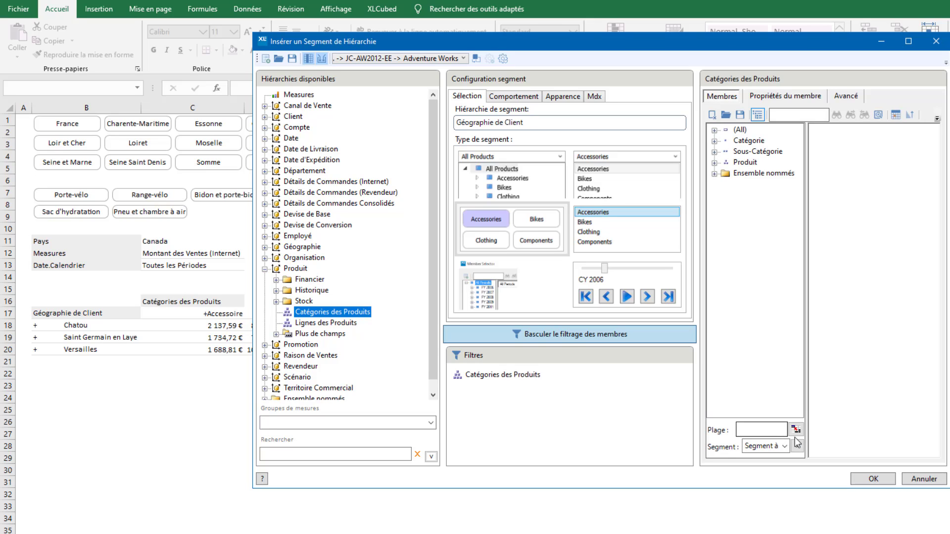
{"action": "left_click", "coordinate": [797, 446]}
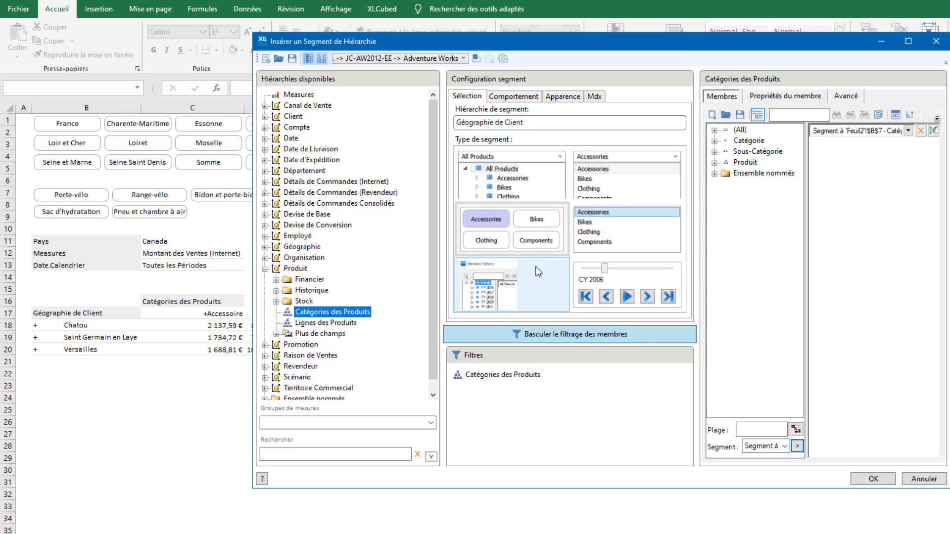
Add a Measures filter on Montant des Ventes (Internet) to the geography slicer and apply its settings
{"action": "left_click_drag", "start_coordinate": [300, 101], "coordinate": [485, 394]}
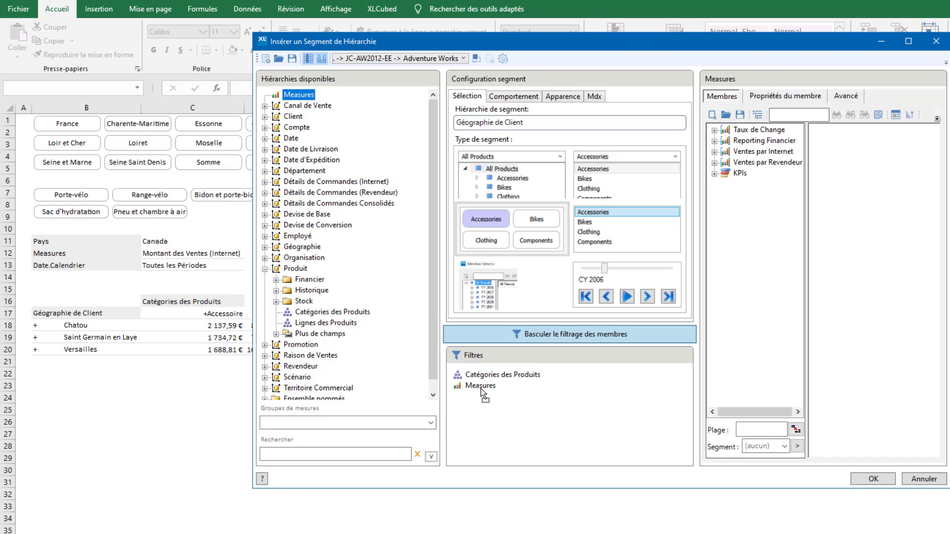
{"action": "left_click", "coordinate": [714, 152]}
{"action": "double_click", "coordinate": [772, 163]}
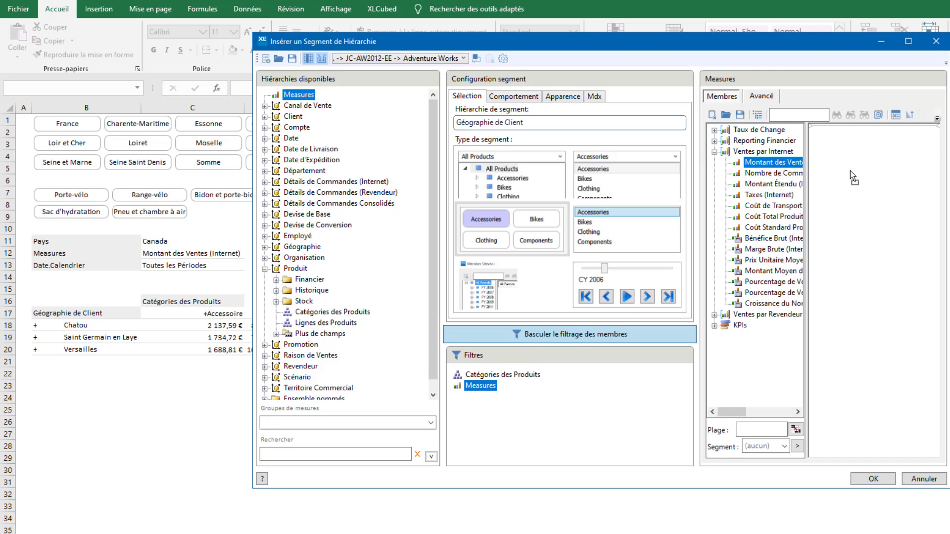
{"action": "left_click", "coordinate": [873, 478]}
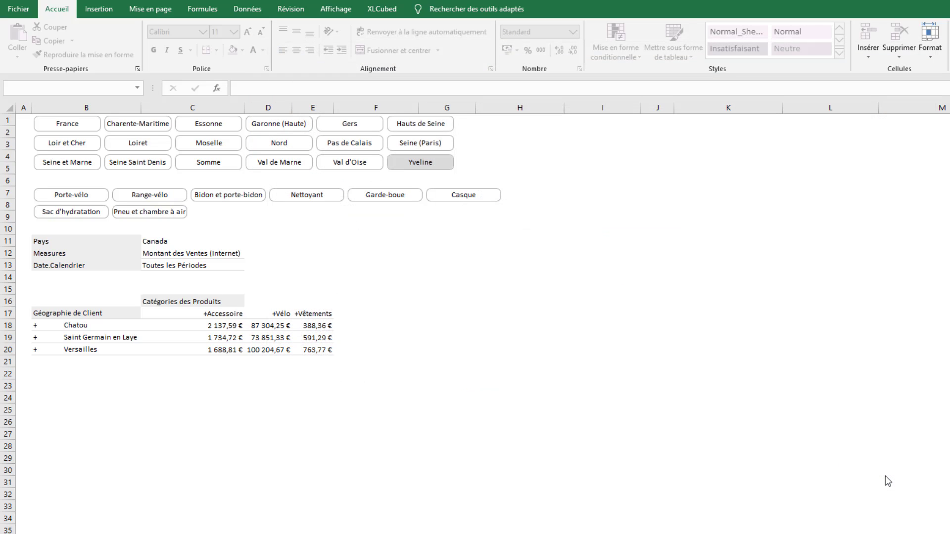
Filter the grid by the Sac d'hydratation and Range-vélo subcategories in turn, and switch the geography slicer to Val d'Oise
{"action": "left_click", "coordinate": [90, 212]}
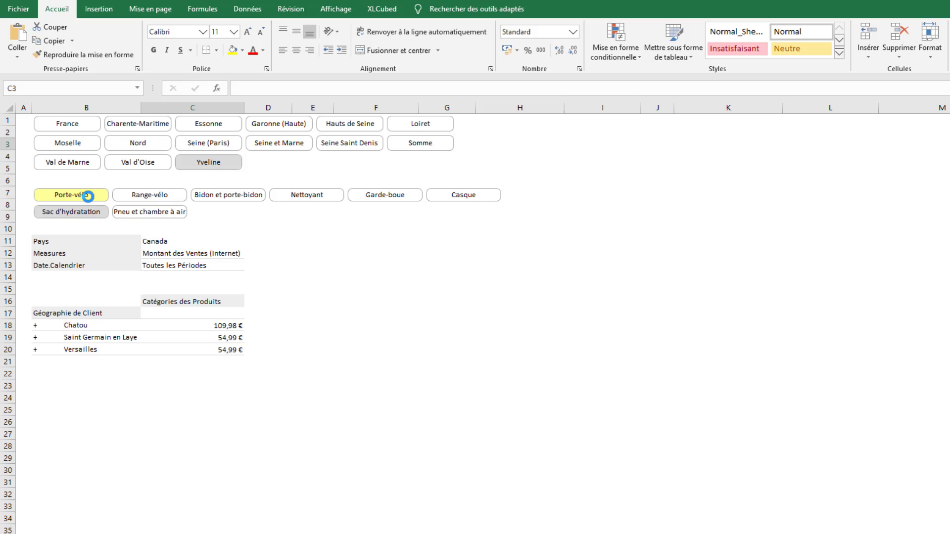
{"action": "left_click", "coordinate": [133, 192]}
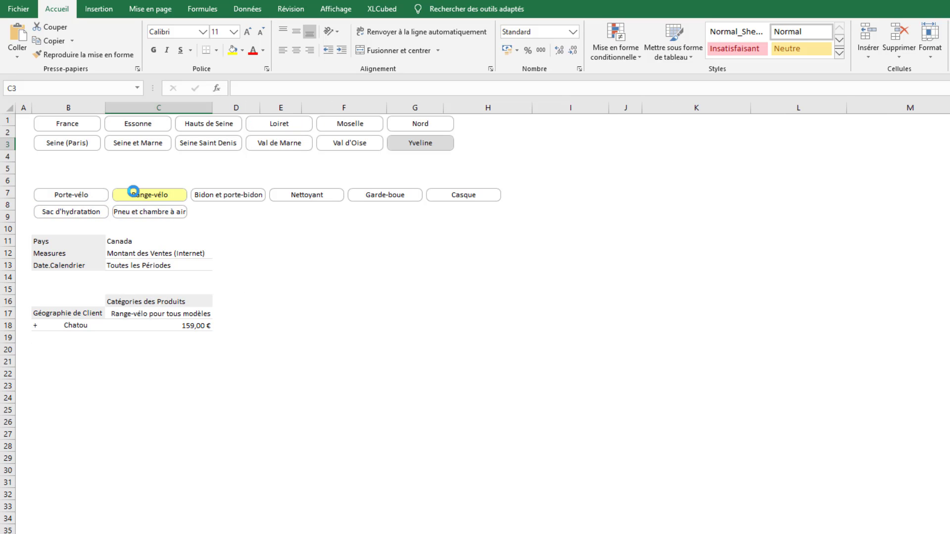
{"action": "left_click", "coordinate": [322, 140]}
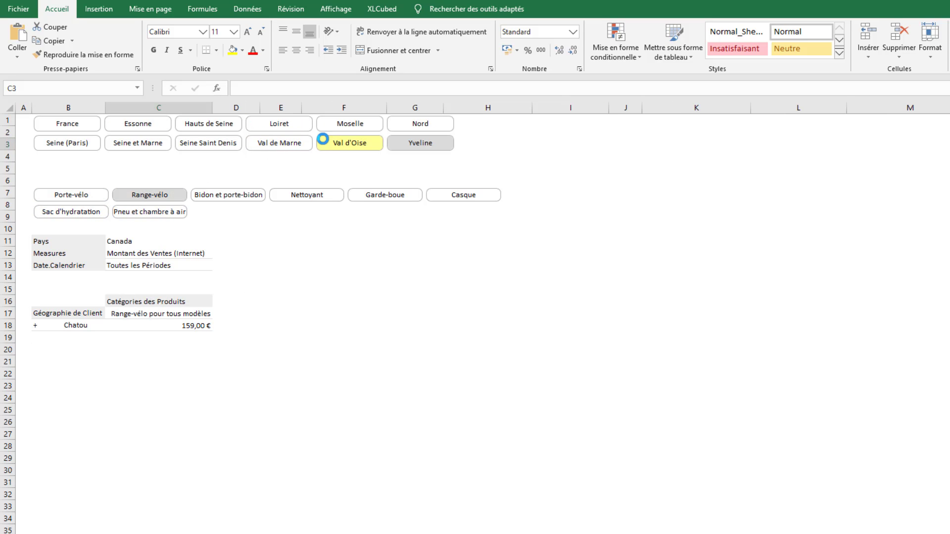